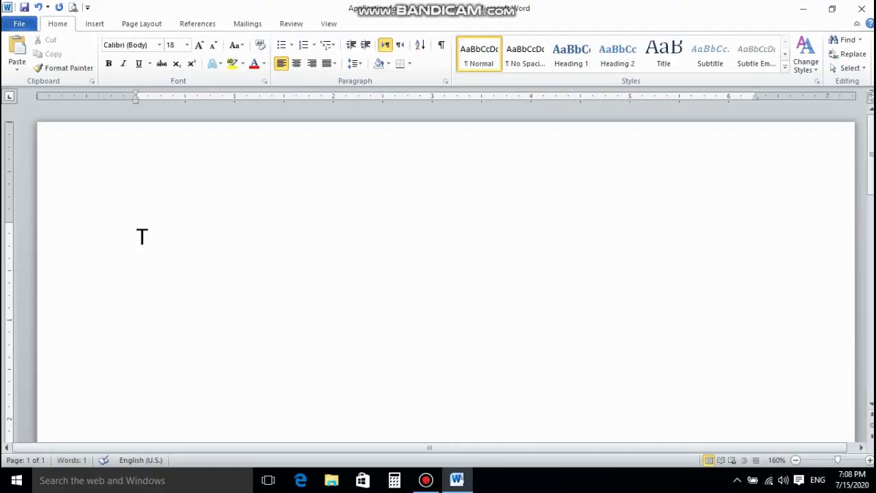
- Type the tab-aligned addressee block: To: The Managing Director, Company Name, Address
text(o:	)
text(The )
text(Managing Di)
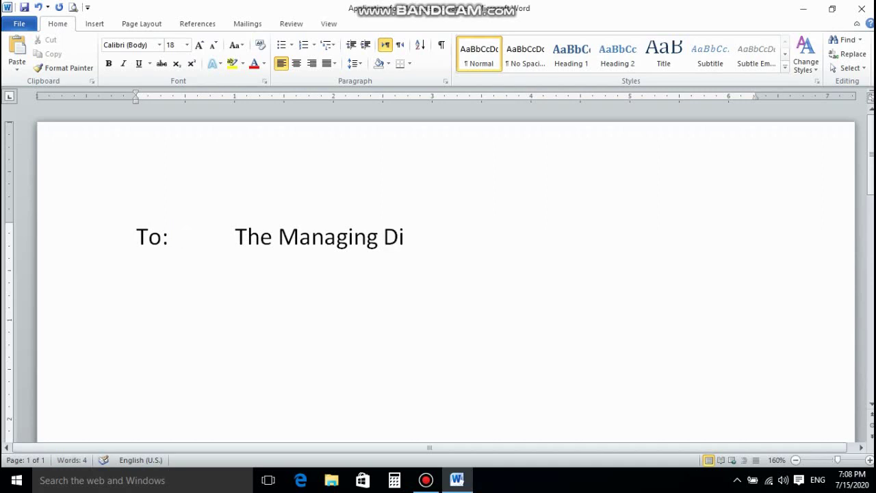
text(rector,)
key(Return)
key(Tab)
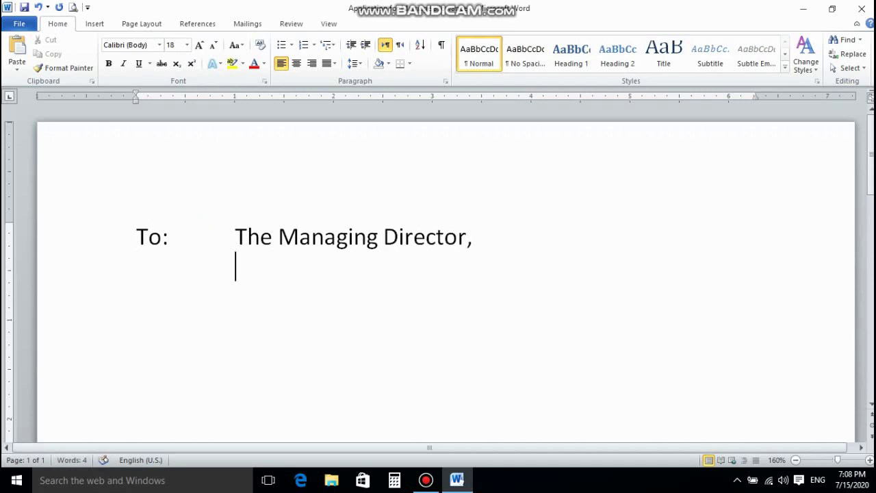
text(Company N)
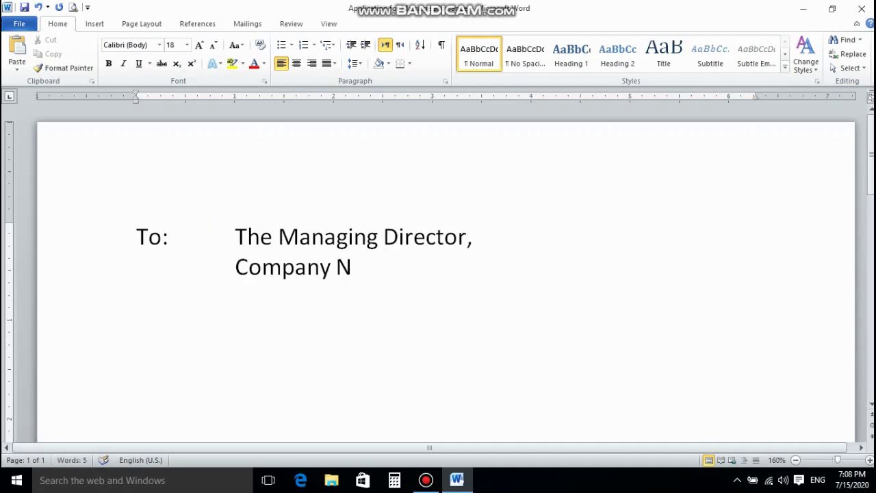
text(ame, 	)
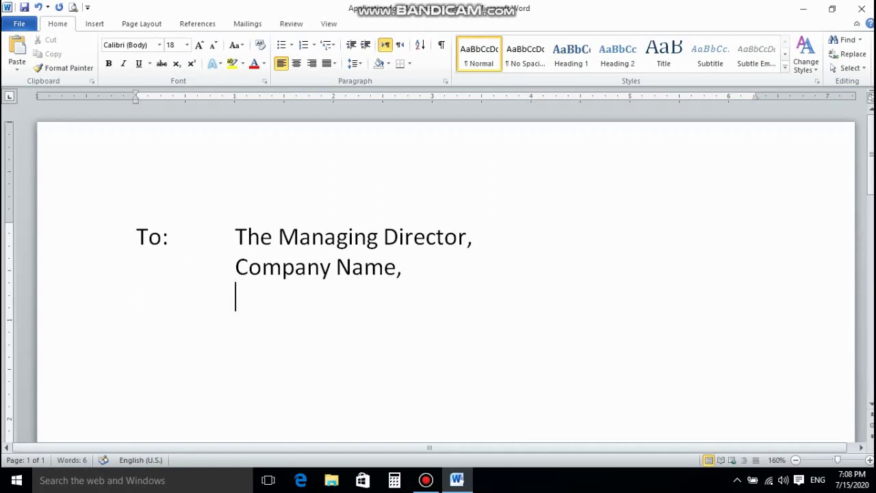
text(Address,)
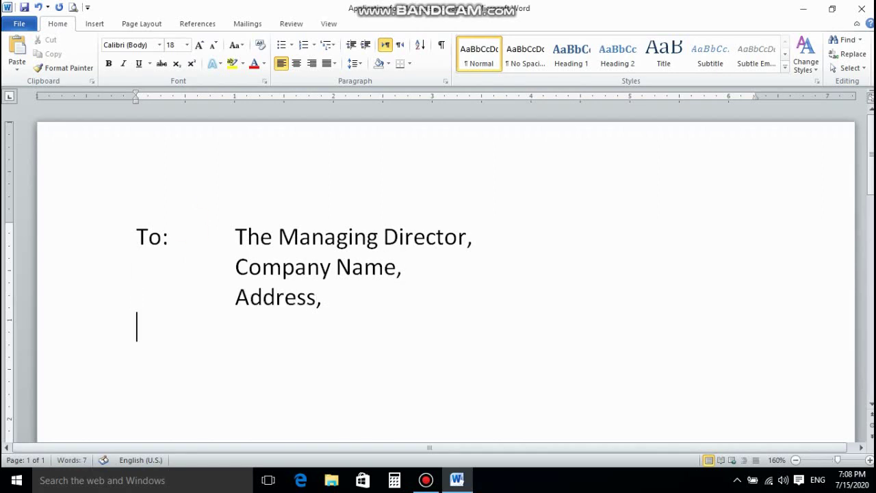
text( Subject)
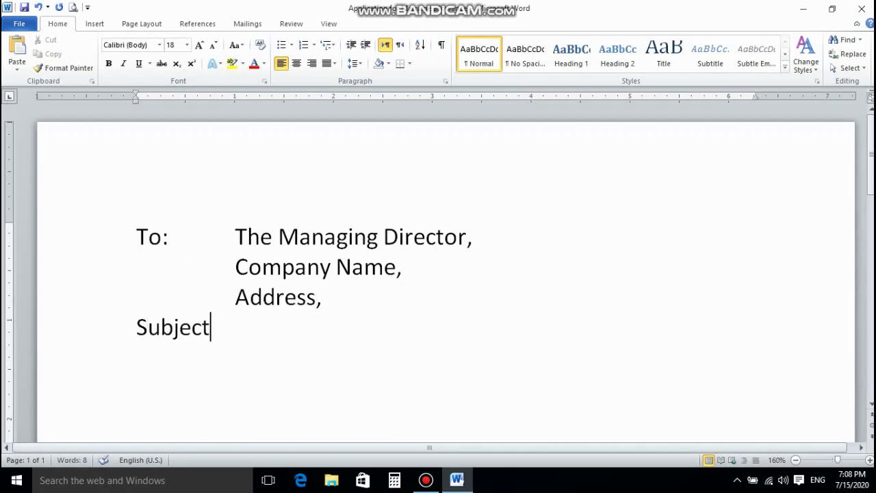
text(:)
- Add the subject 'Request for Marriage Allowance', the salutation 'Respected Sir,' and an indented new line
key(Tab)
text(Request )
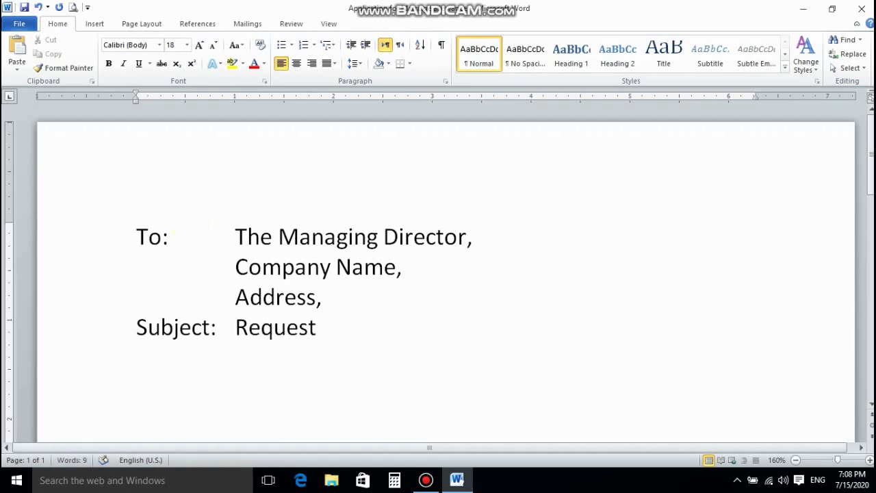
text(for Marri)
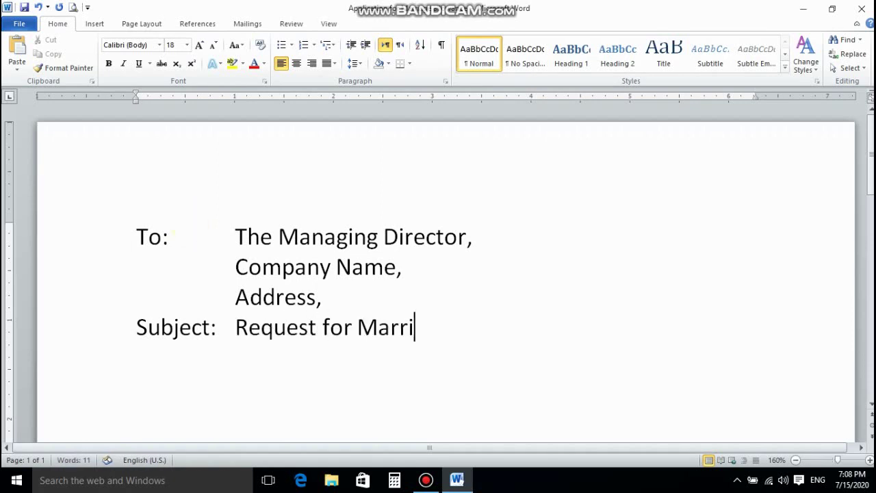
text(age Allowan)
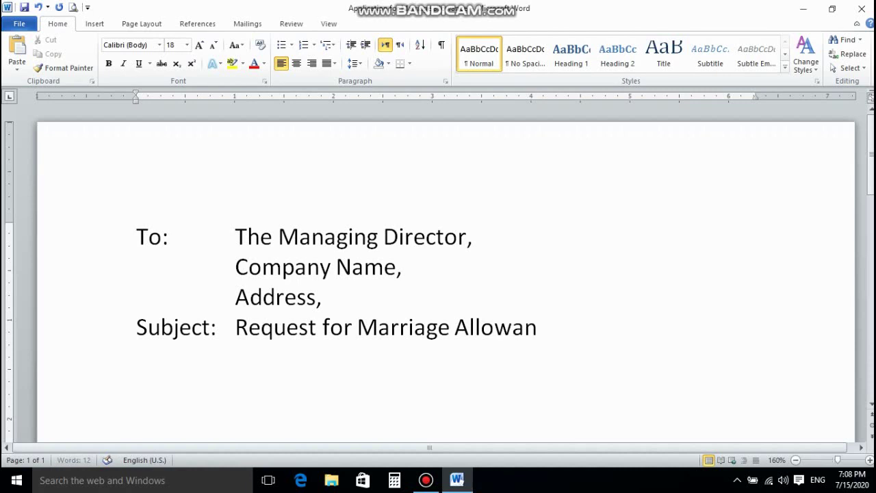
text(ce)
key(Return)
text(Respected Si)
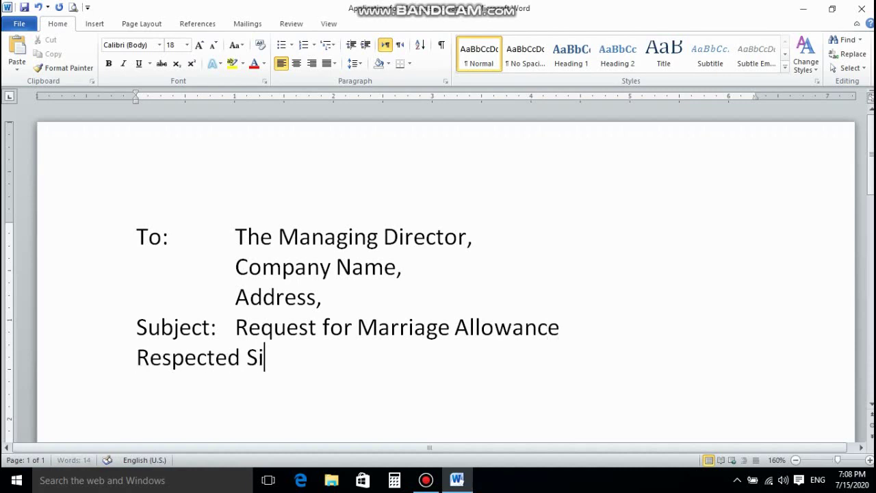
text(r,)
key(Return)
key(Tab)
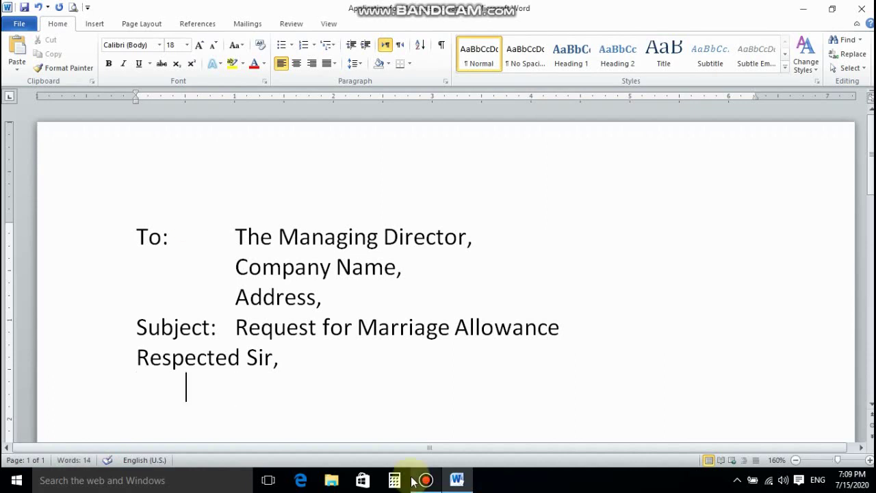
- Make the subject 'Request for Marriage Allowance' bold and underlined
drag(236, 327, 537, 333)
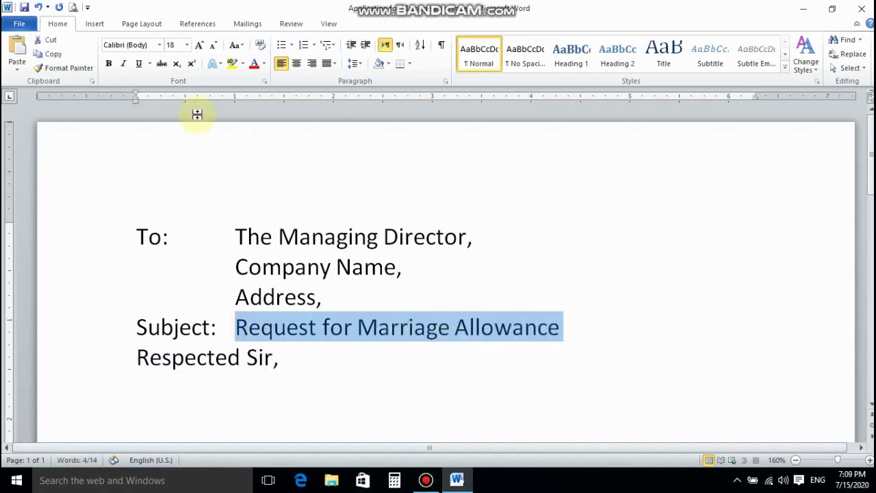
click(138, 63)
click(108, 64)
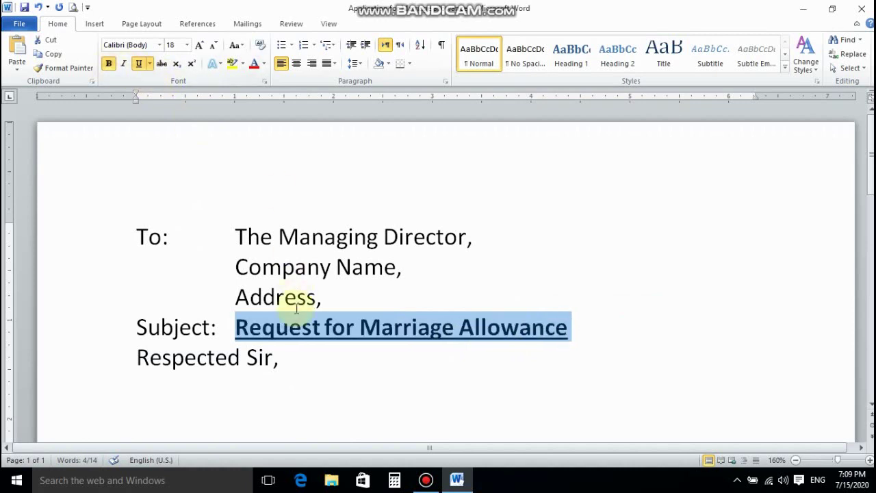
- Add space after the Address and Subject paragraphs
click(294, 301)
click(354, 63)
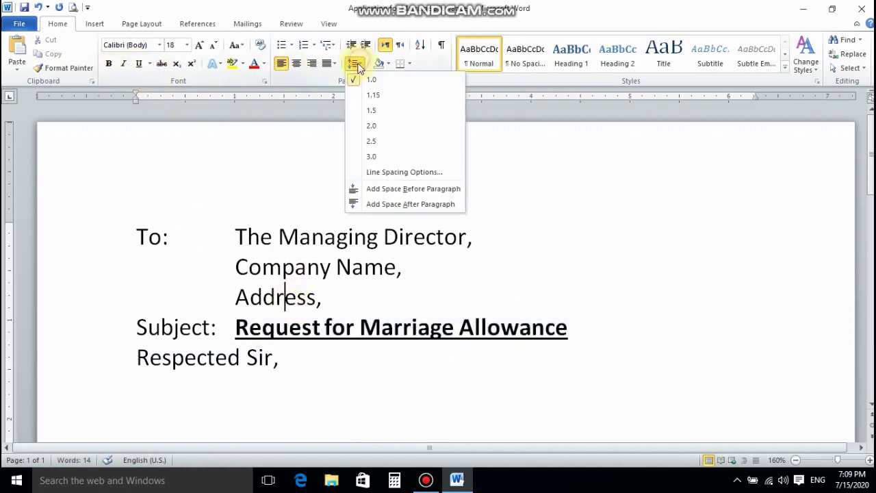
click(373, 203)
click(250, 342)
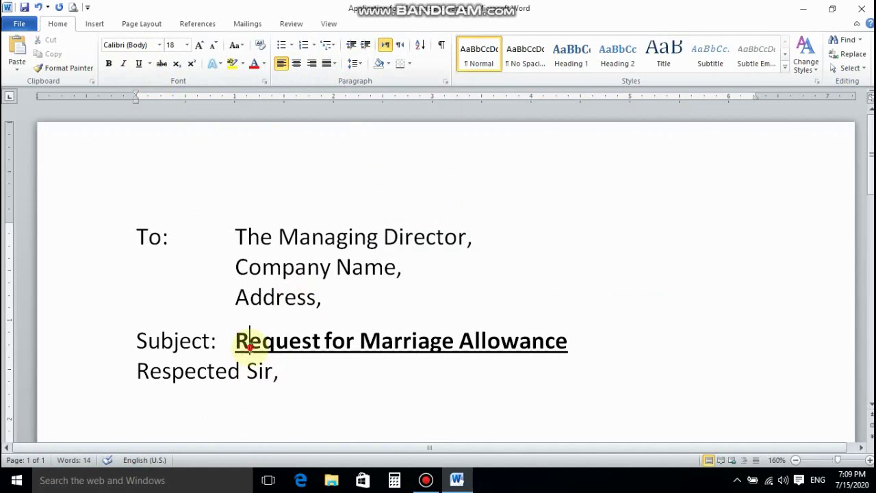
click(354, 63)
click(373, 204)
- Start an indented body line below 'Respected Sir,'
click(280, 387)
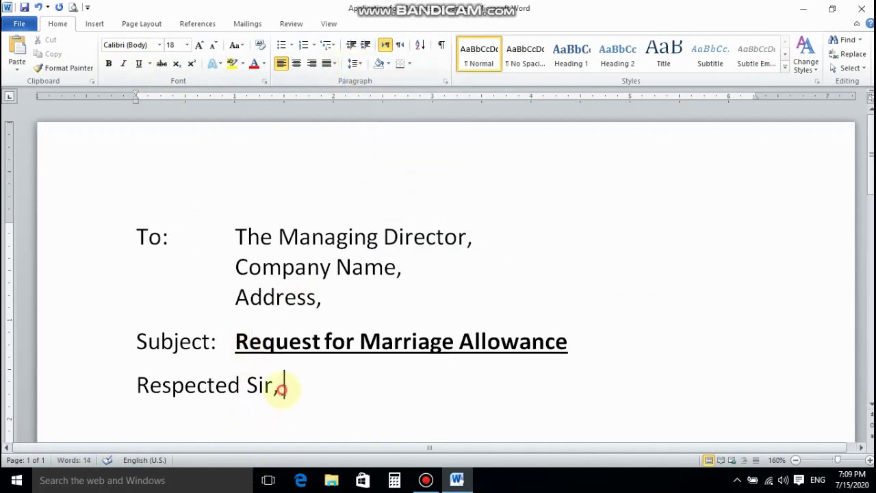
key(Return)
key(Tab)
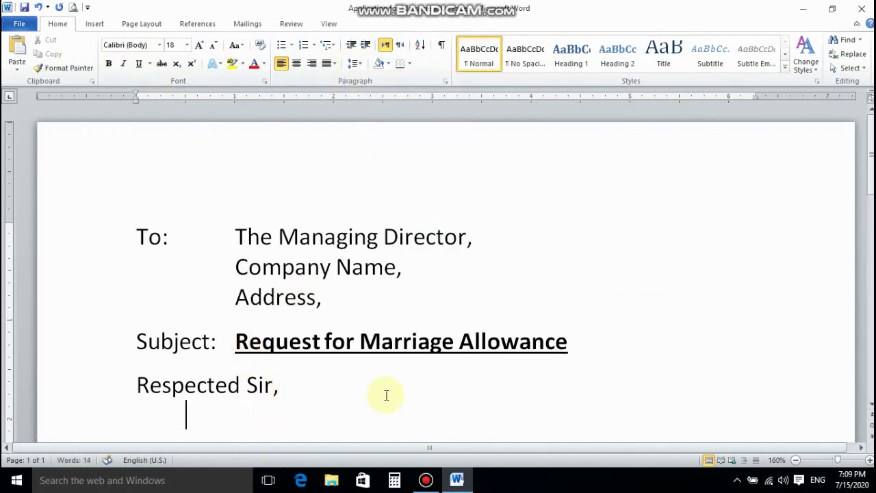
- Type the opening sentence 'With respectfully I want to say that I am employee of your company'
text(With res)
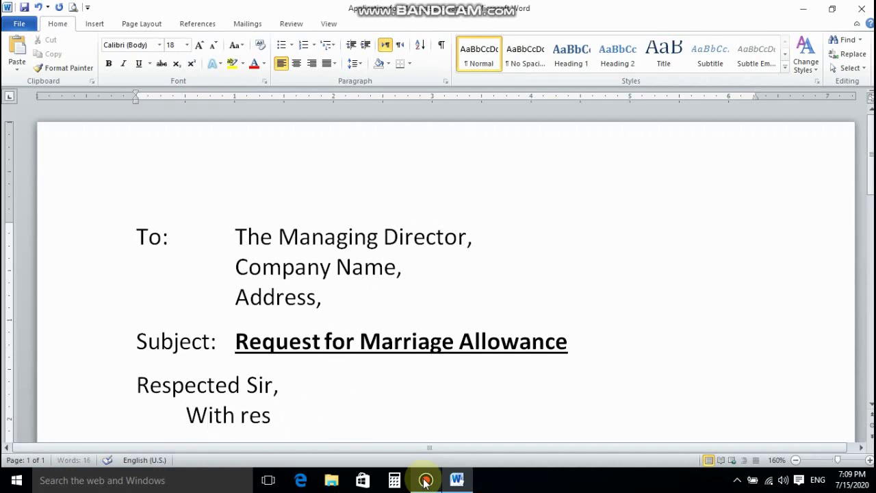
text(pectfully)
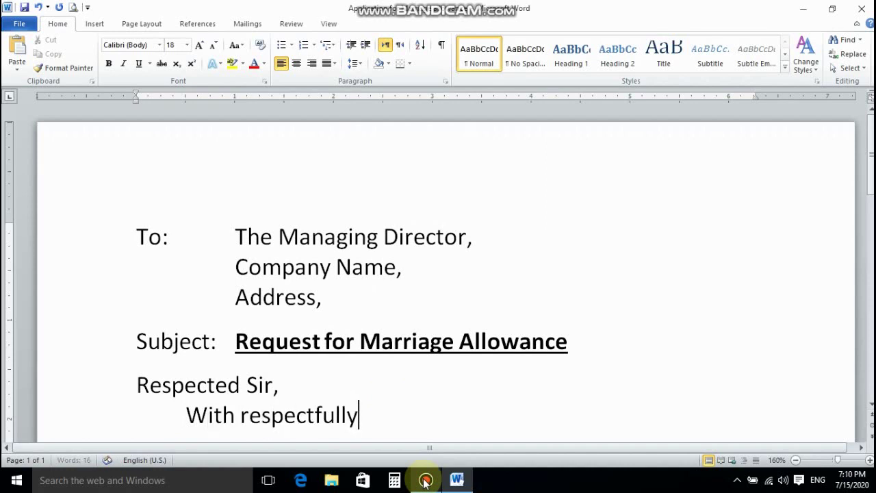
text( I)
text( want to say th)
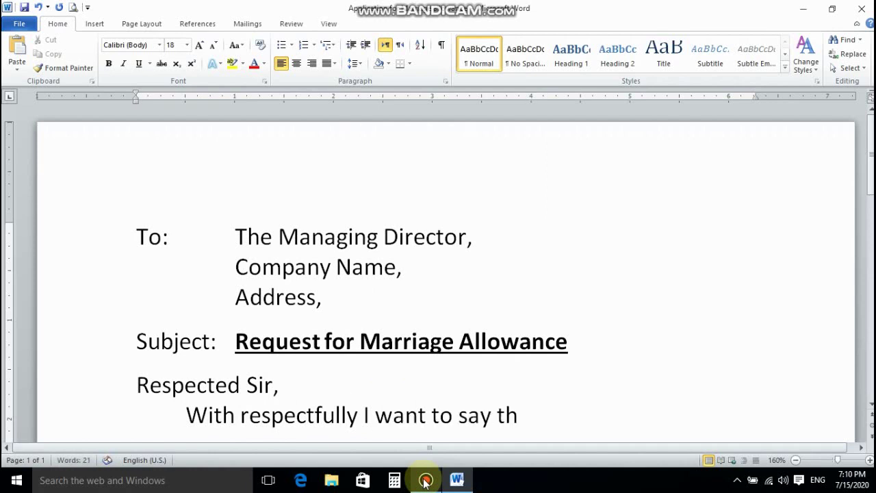
text(at I am )
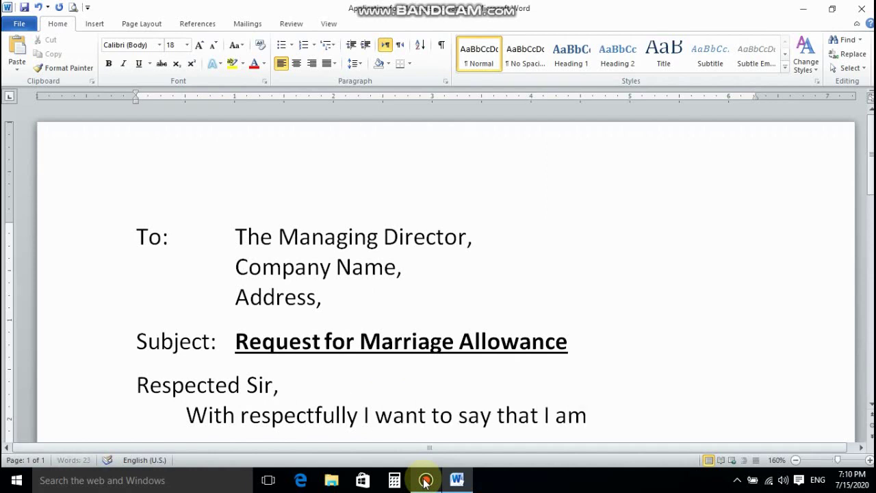
text(employ)
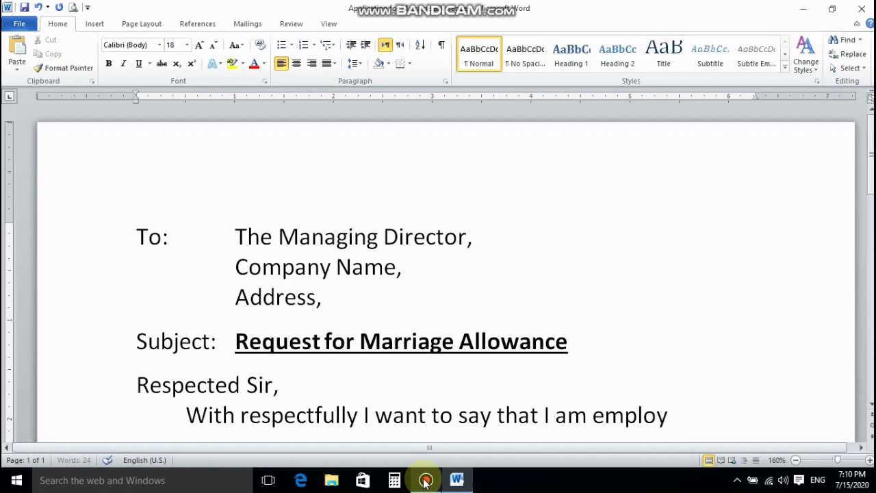
text(ee o f)
key(BackSpace)
key(BackSpace)
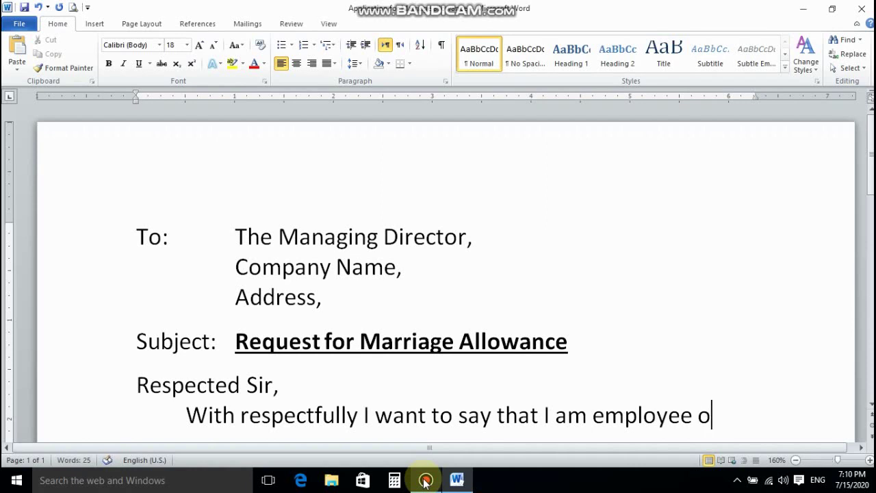
text(your comp)
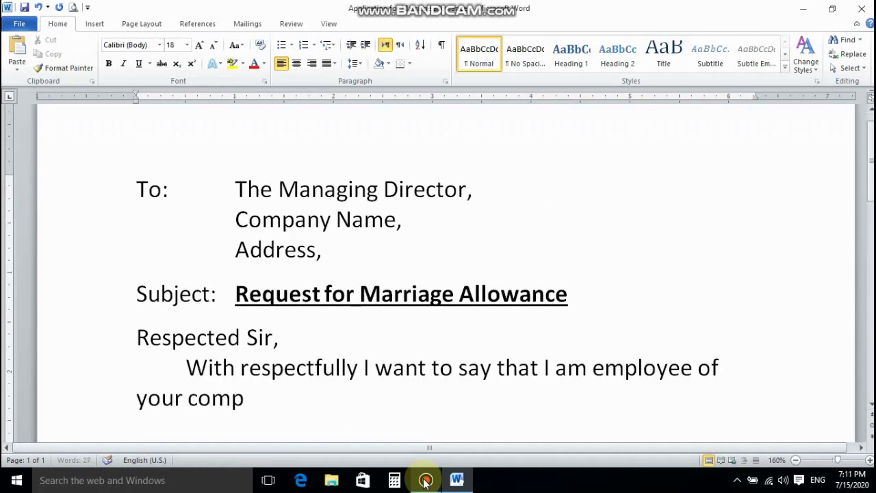
text(any)
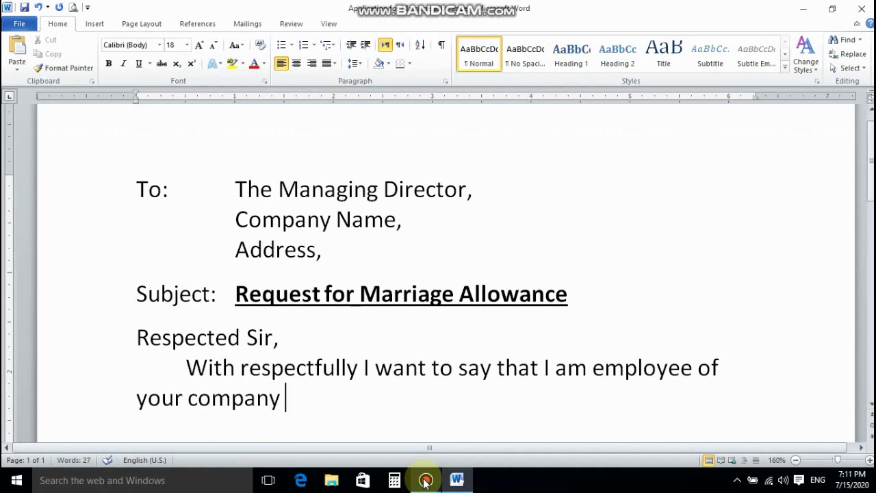
click(335, 368)
- Fully justify the body and add 'and appointed as a Cashier', fixing the 'a a' typo
click(330, 63)
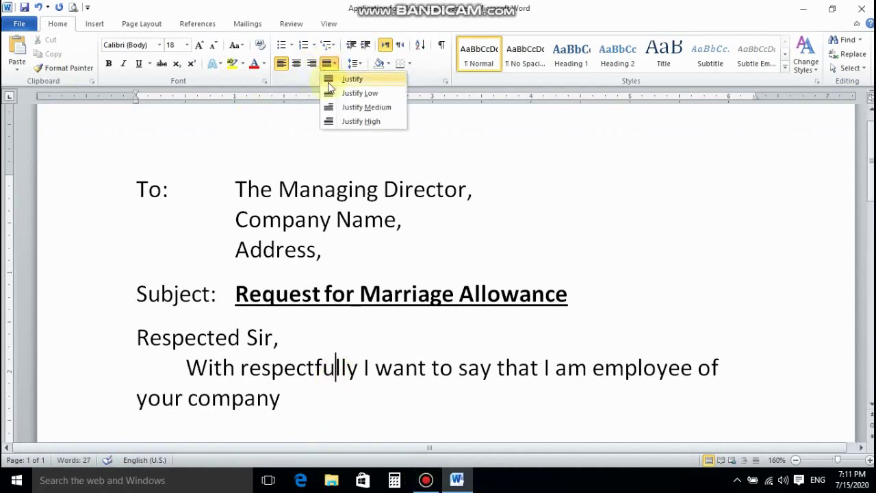
click(329, 81)
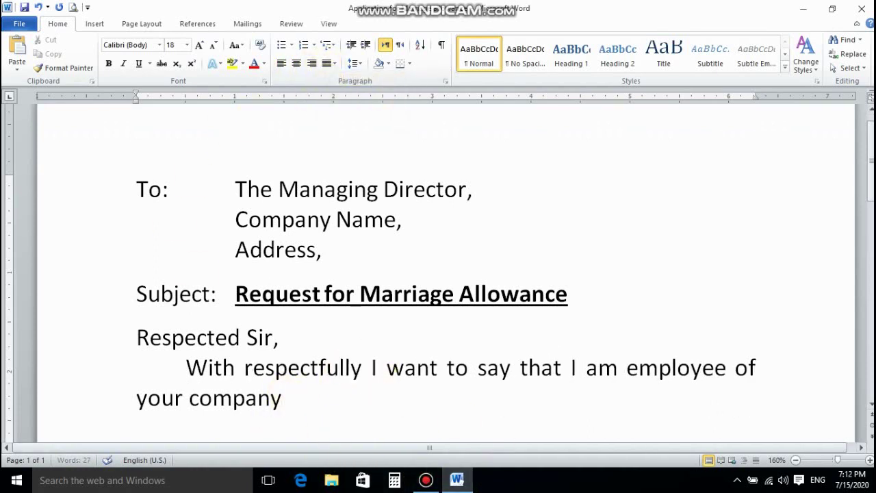
text(and appointed )
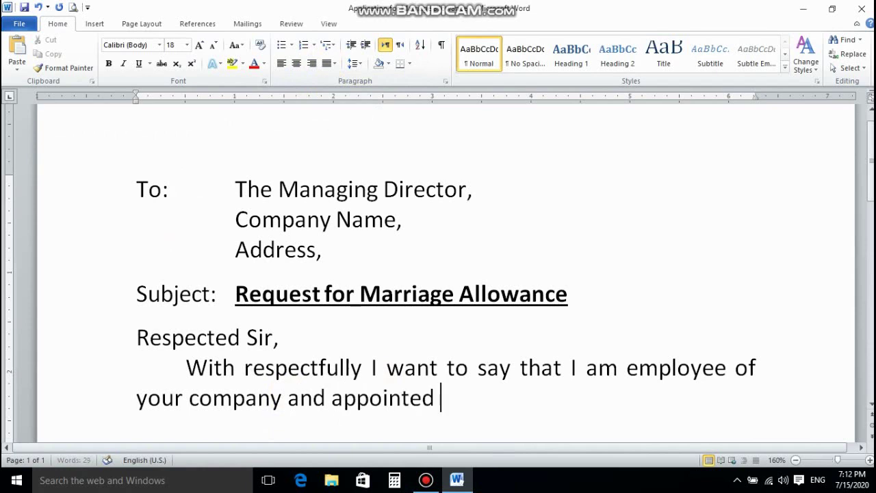
text(a a Cas)
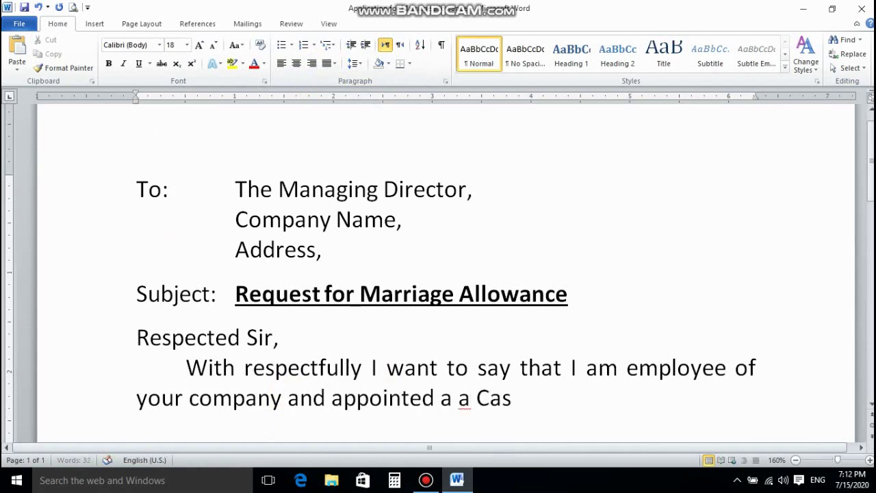
text(hier)
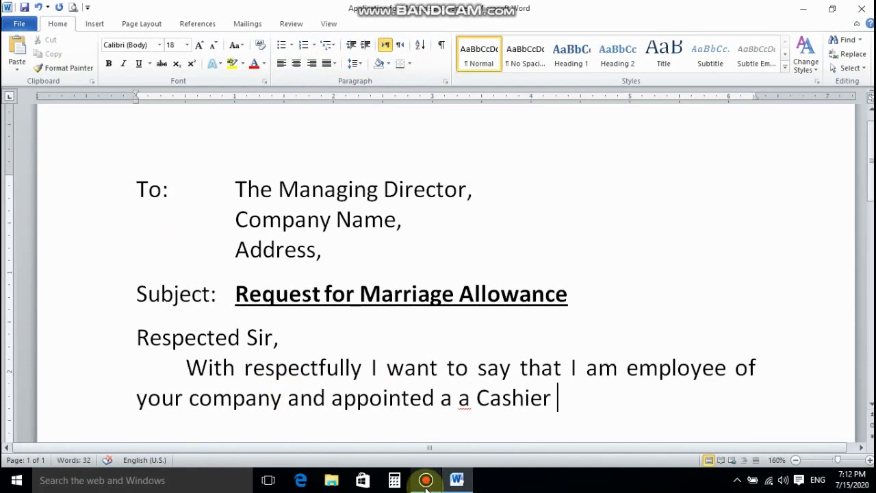
click(445, 403)
text(a)
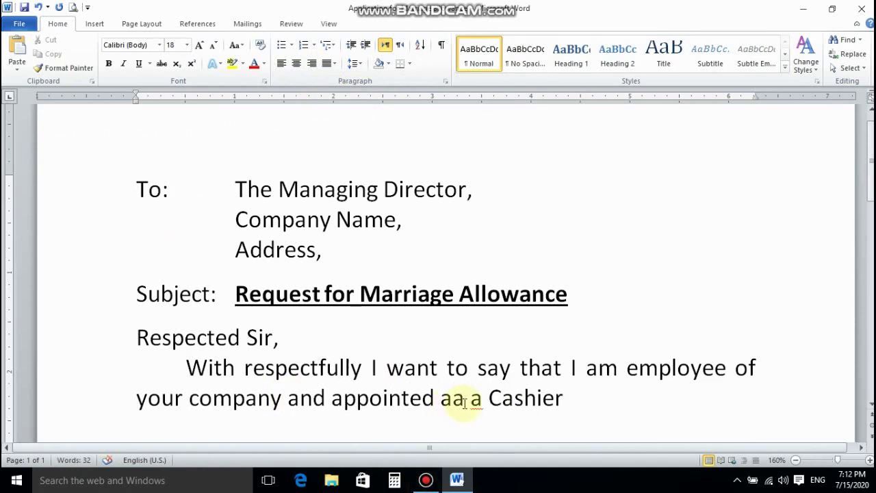
key(BackSpace)
text(s)
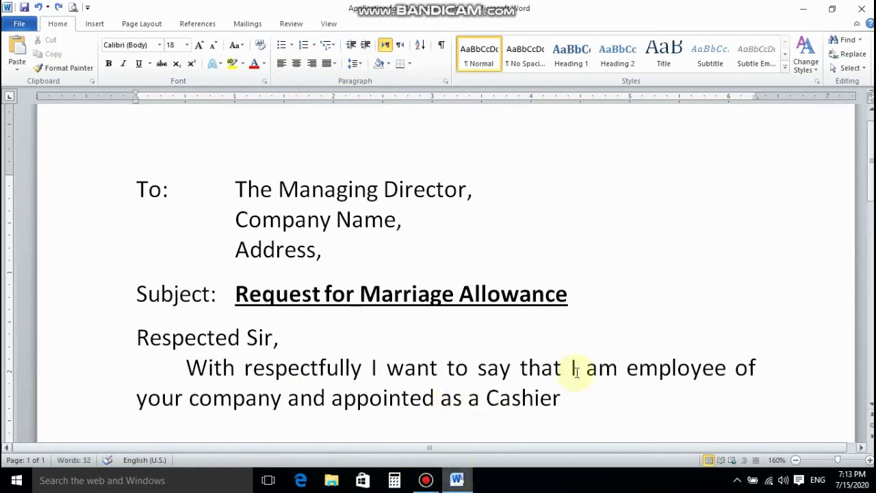
click(561, 398)
- Add 'I have been joined this company on 1 January 2016', correcting May to January
text(. I)
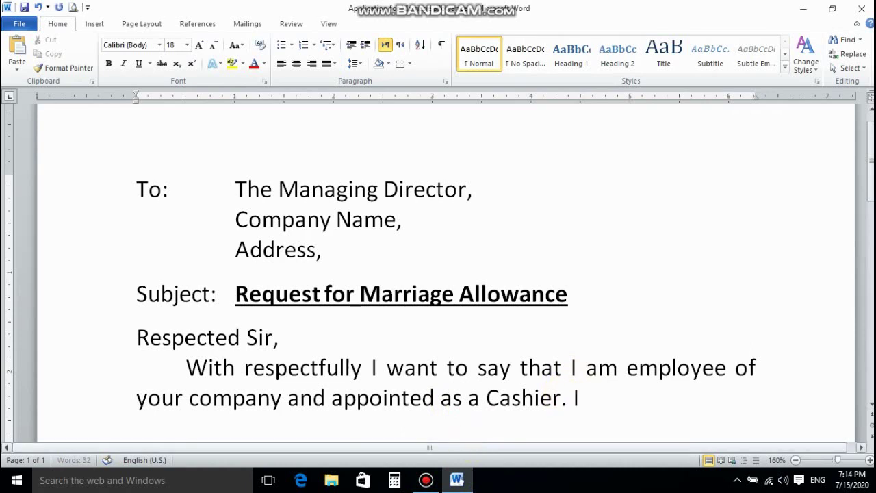
text( have been joine)
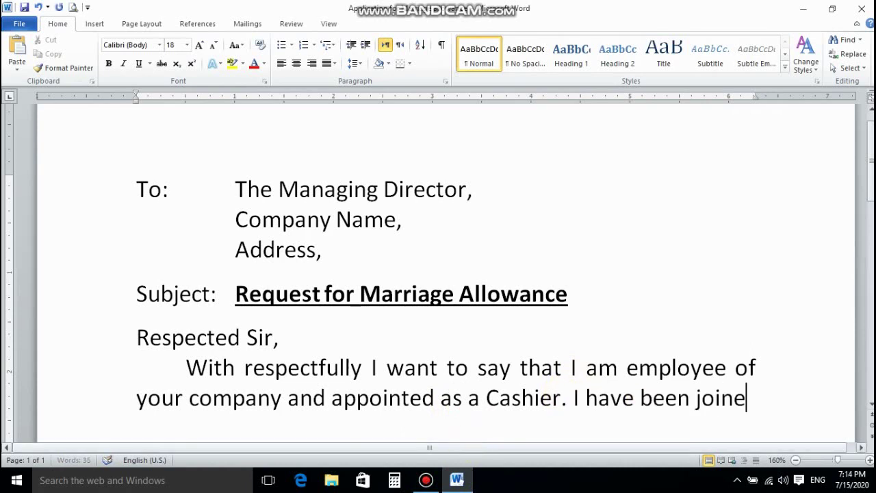
text(d )
text(this co)
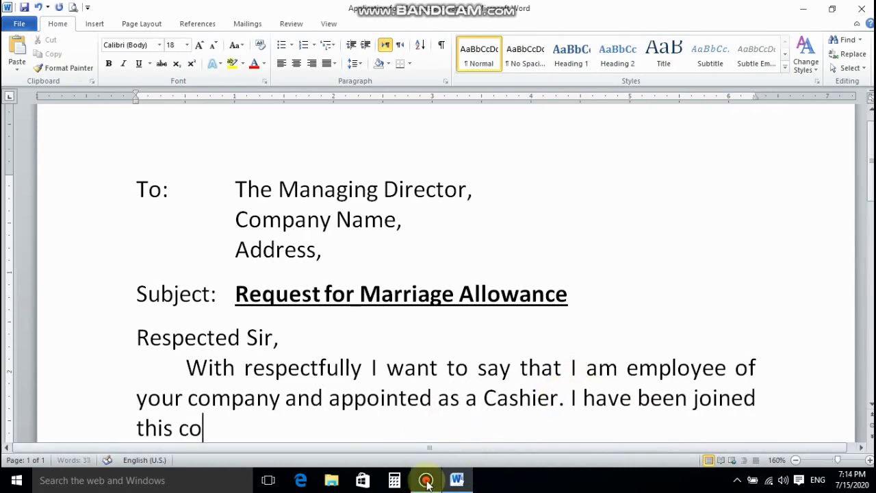
text(mpany o)
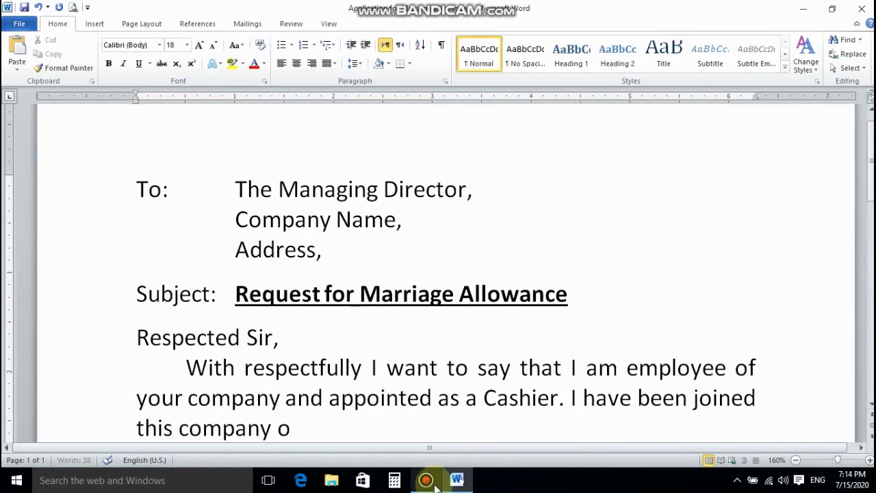
text(n 1 Ma)
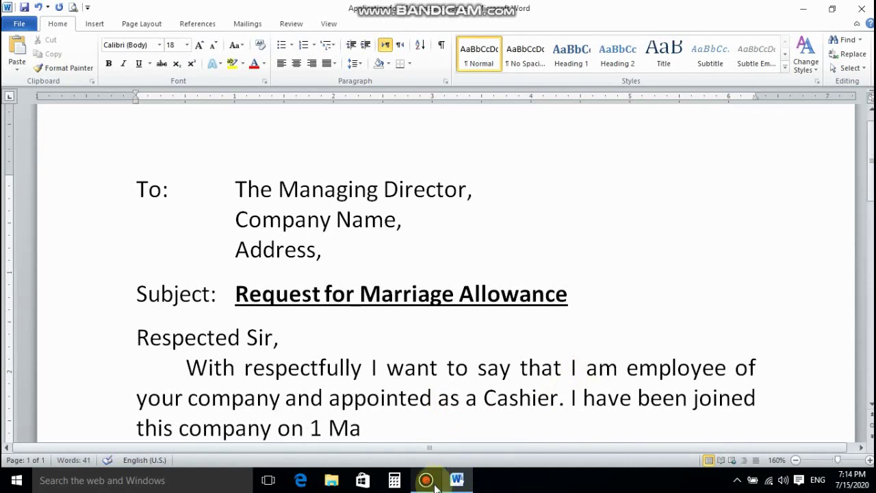
text(y)
key(BackSpace)
key(BackSpace)
key(BackSpace)
key(BackSpace)
text(Jan)
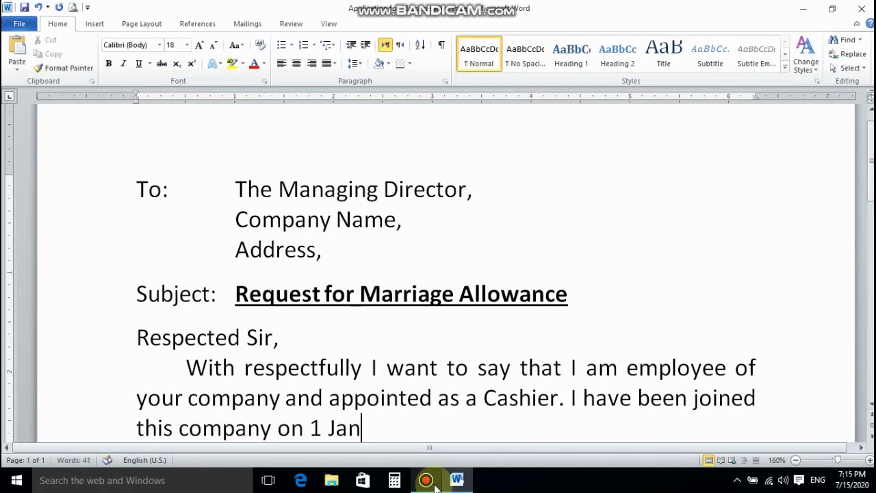
text(uary 2016.)
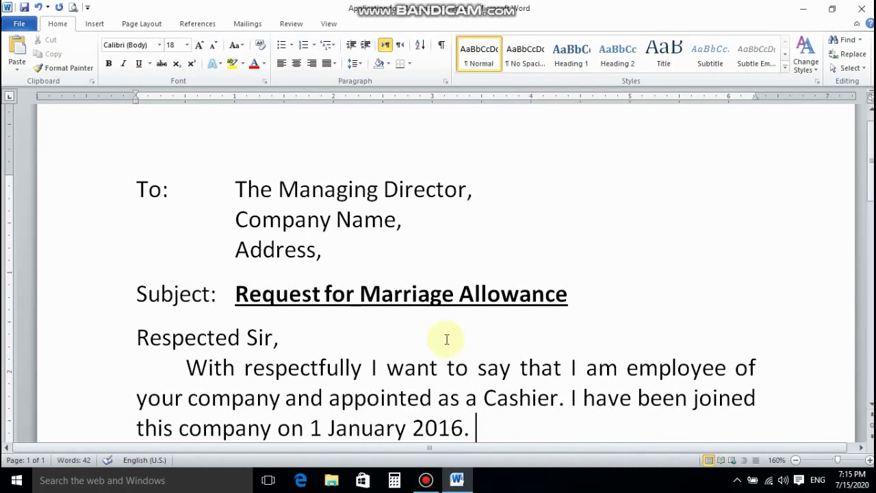
- Add that on joining he was unmarried and not eligible for marriage allowance
scroll(446, 342, down, 1)
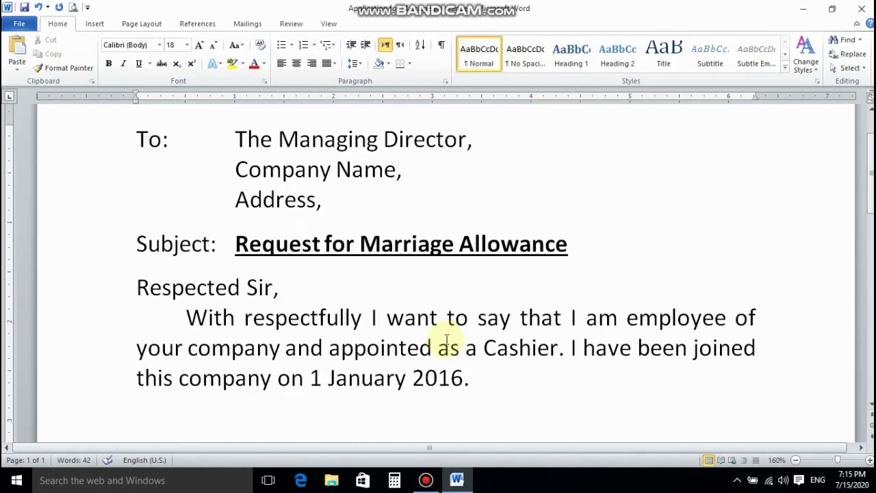
scroll(445, 274, down, 1)
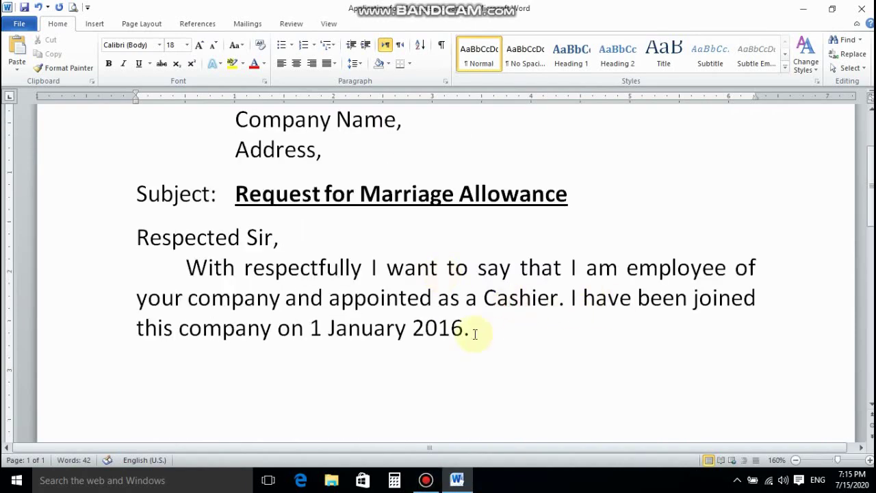
text(On joi)
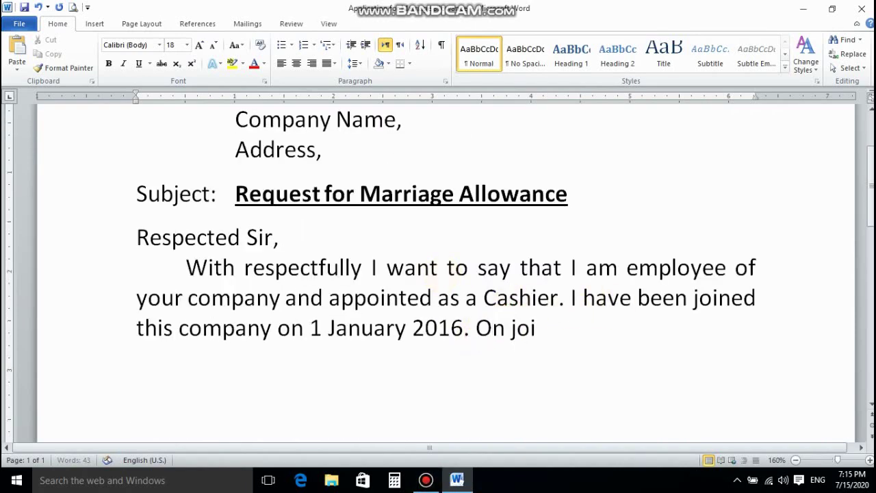
text(ning time I)
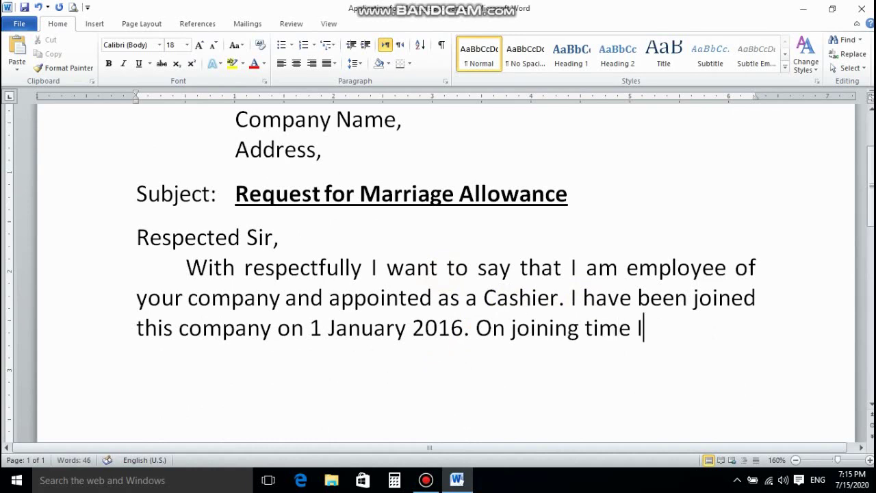
text(was)
click(646, 327)
click(690, 327)
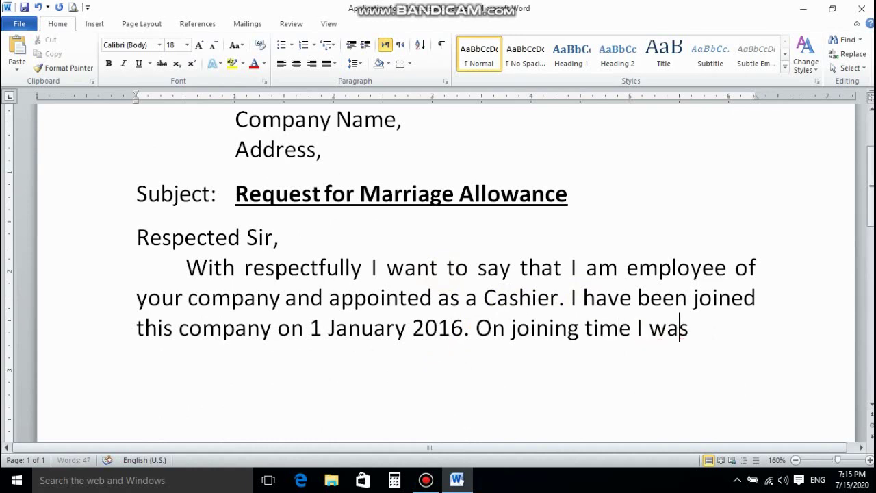
text(Unmarr)
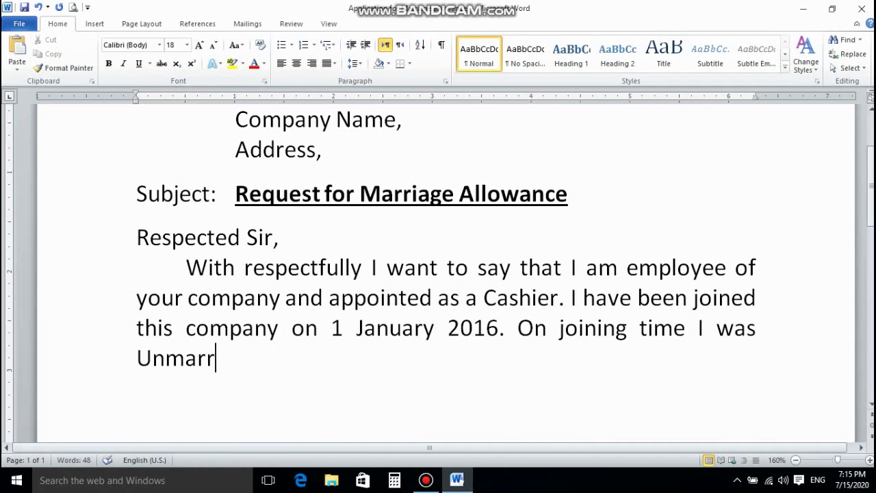
text(ied)
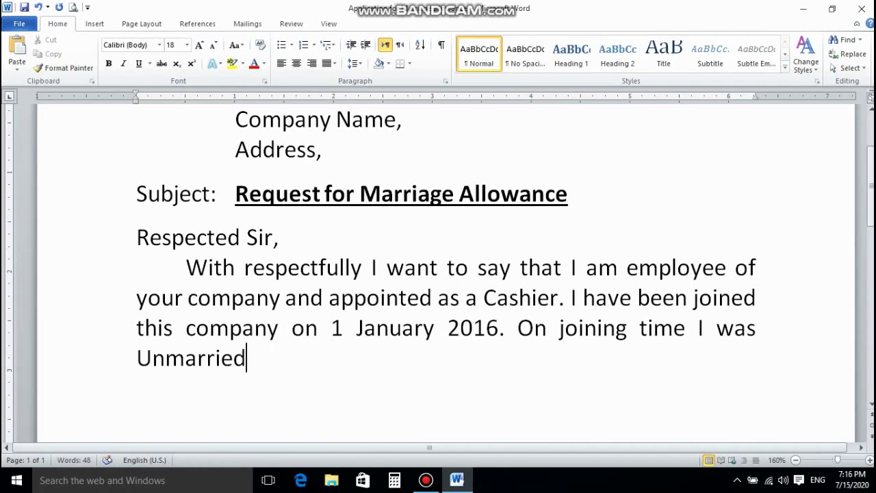
text(. )
text(As per )
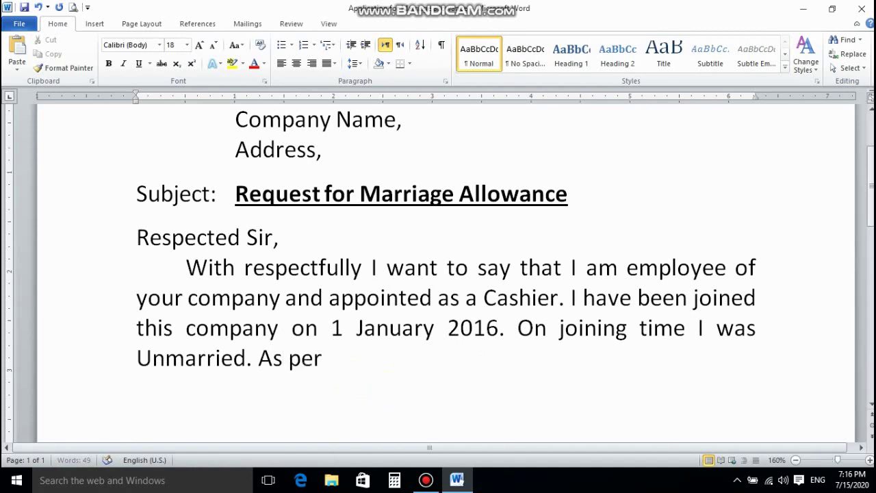
text(job agreement)
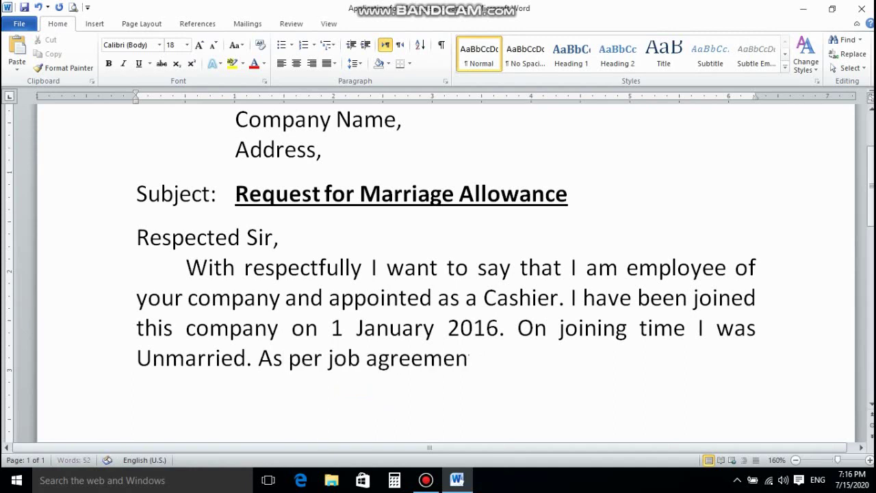
text( I was )
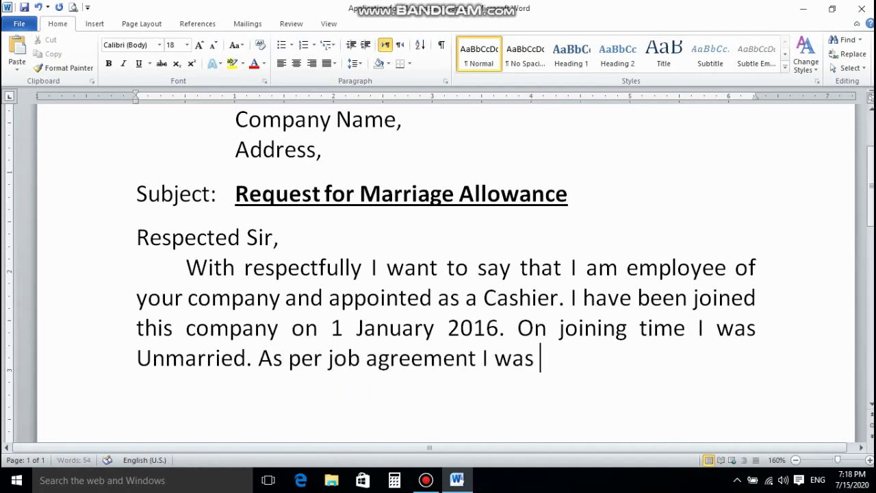
text(not eligib)
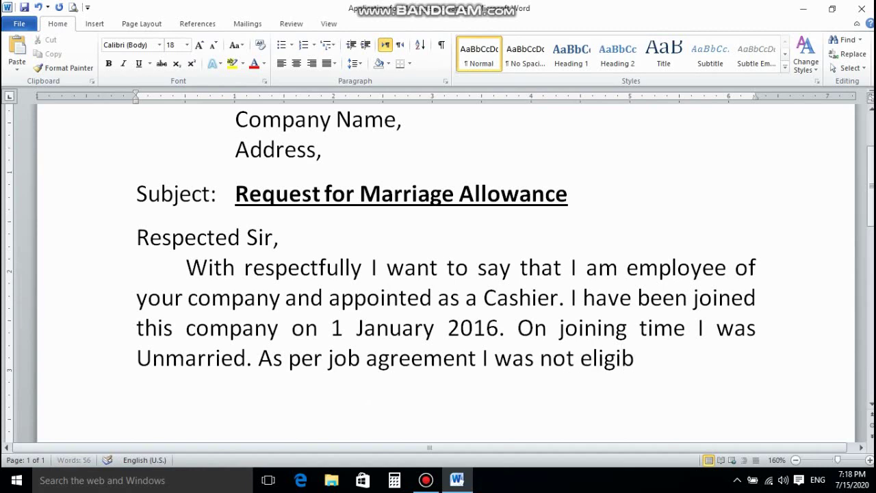
text(le for m)
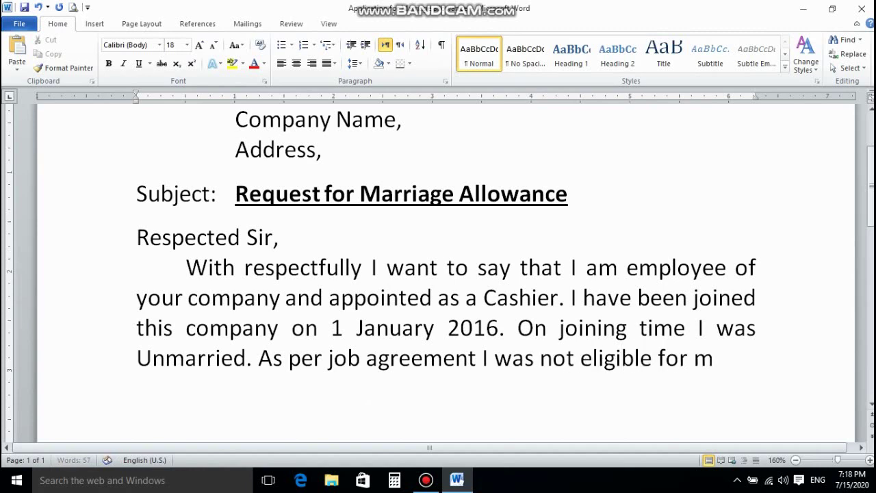
text(arriage allow)
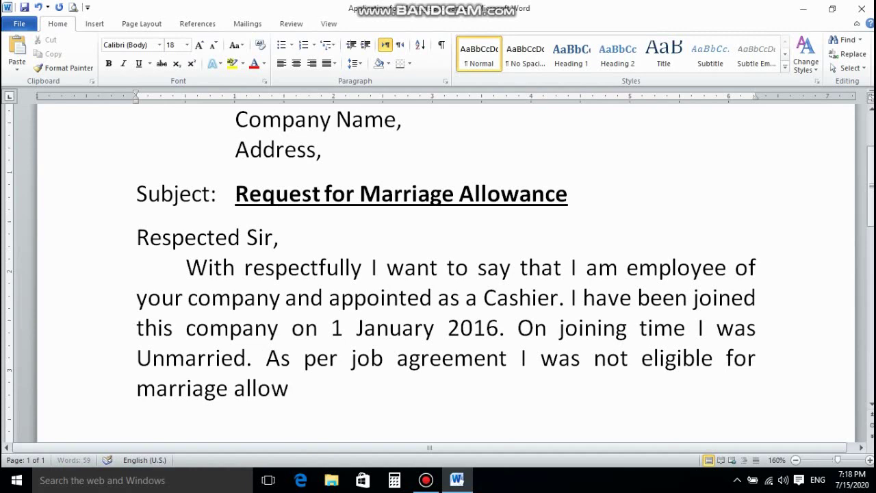
text(ance due )
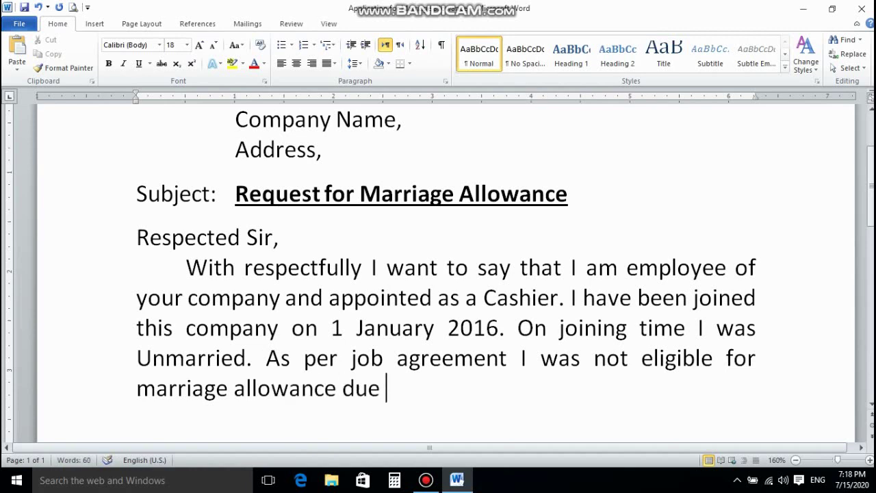
text(to unmarried.)
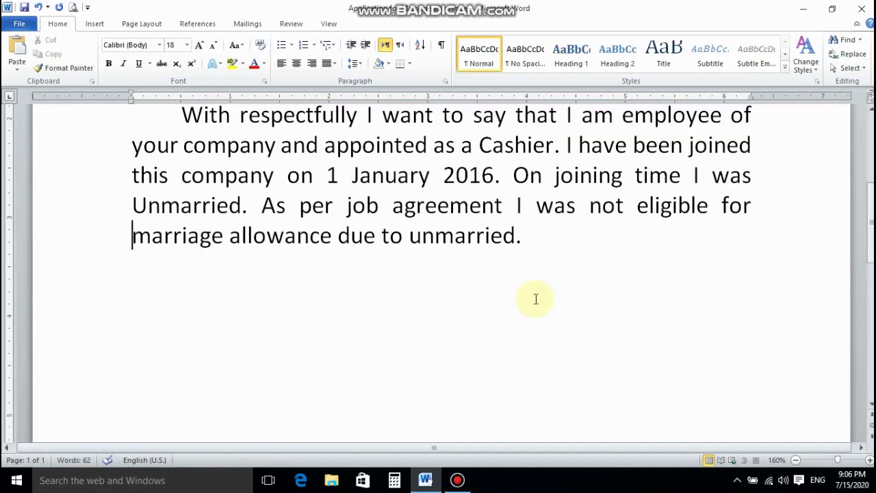
- Add 'On 1 May 2020, I got married.' with a lowercase m
click(532, 245)
text(On )
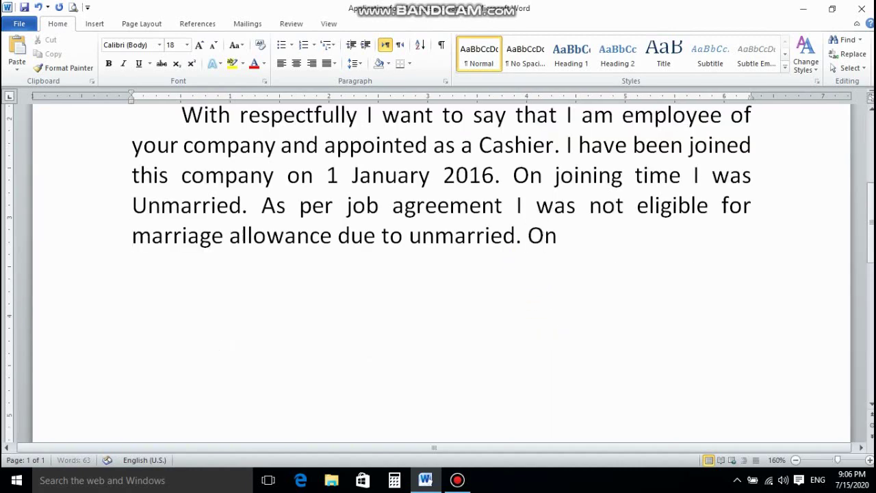
text(1 May 2)
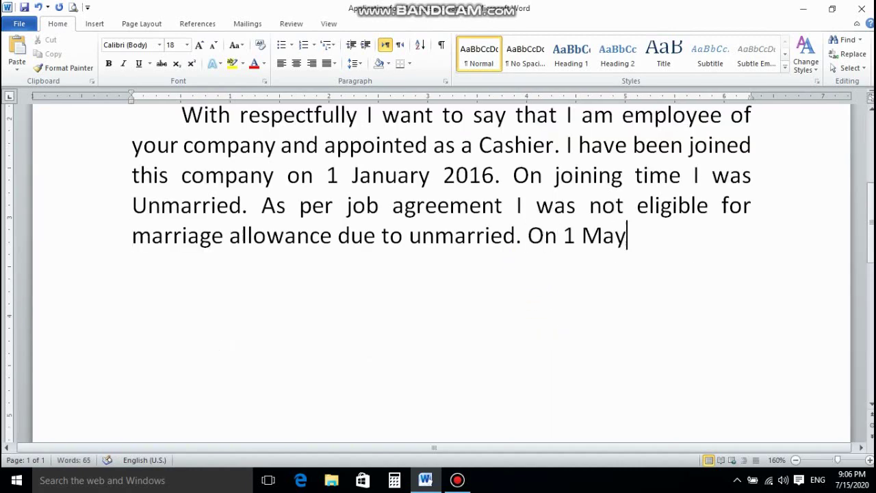
text(020)
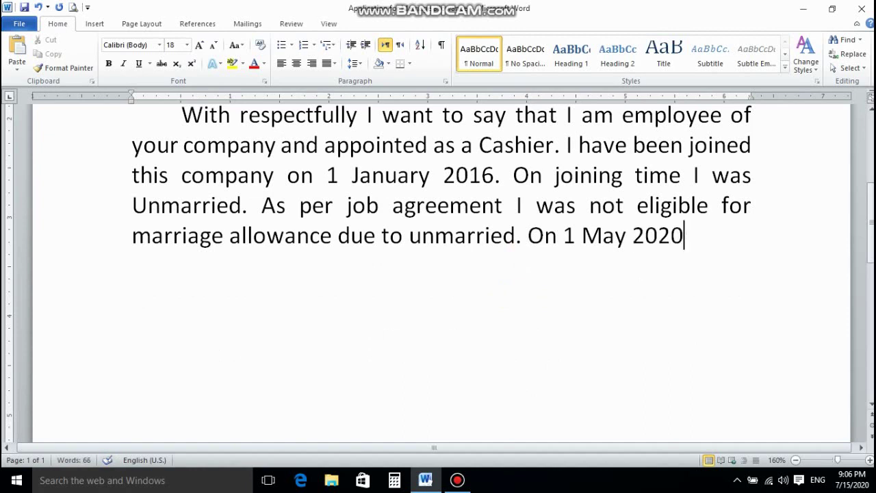
text(, I got )
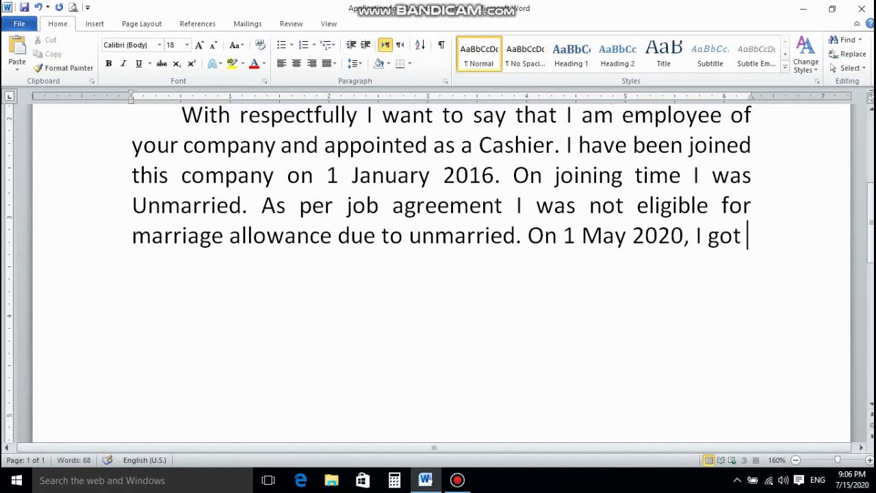
text(Married.)
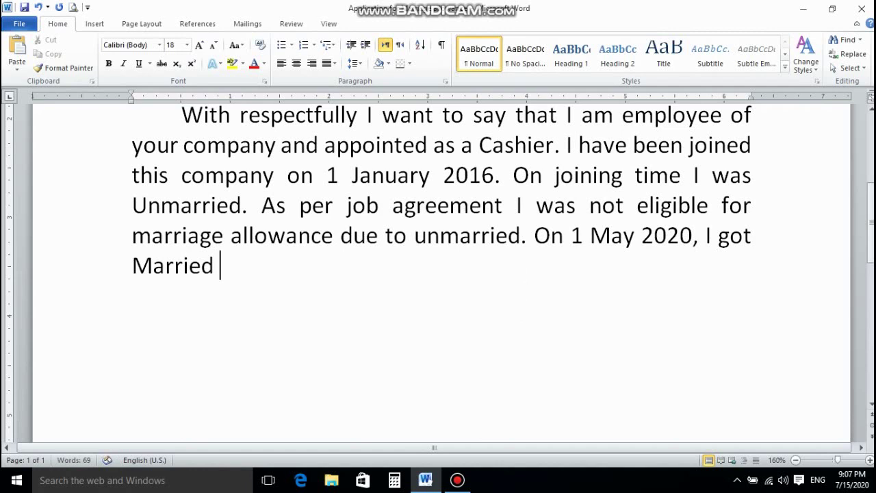
click(153, 265)
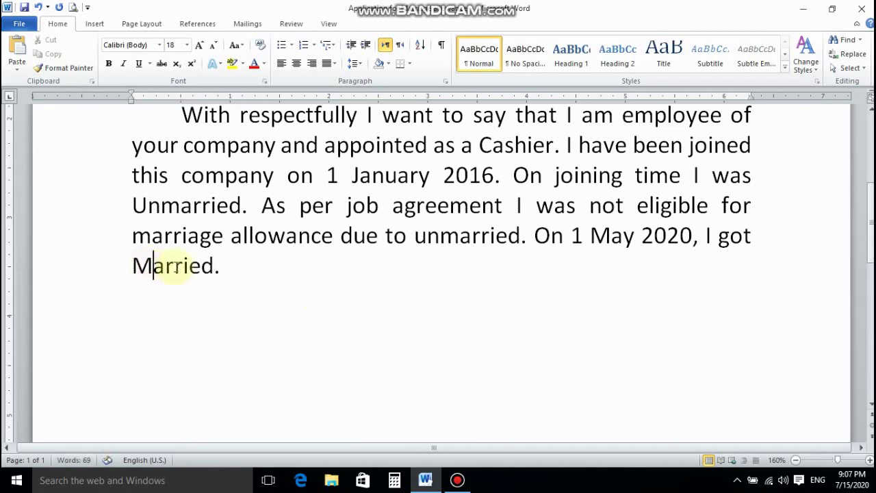
key(BackSpace)
text(m)
click(256, 260)
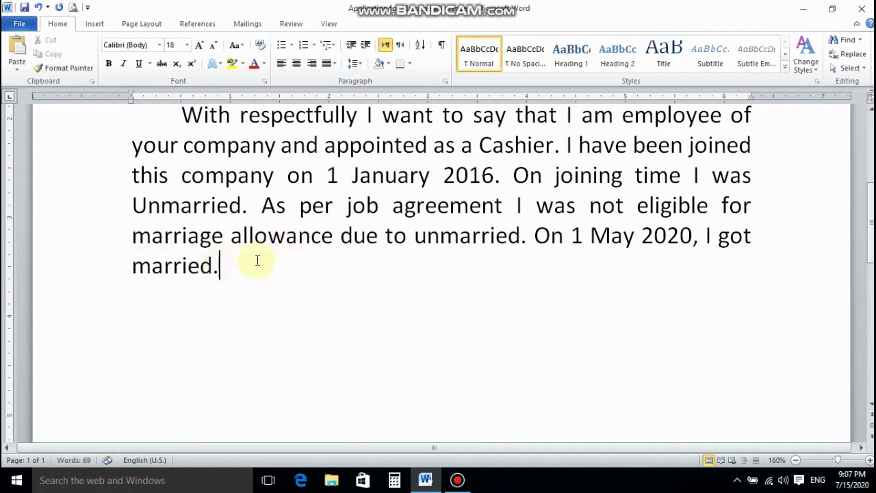
- Add the sentence stating that per company policy he is now eligible for marriage allowance
text(So)
text(per)
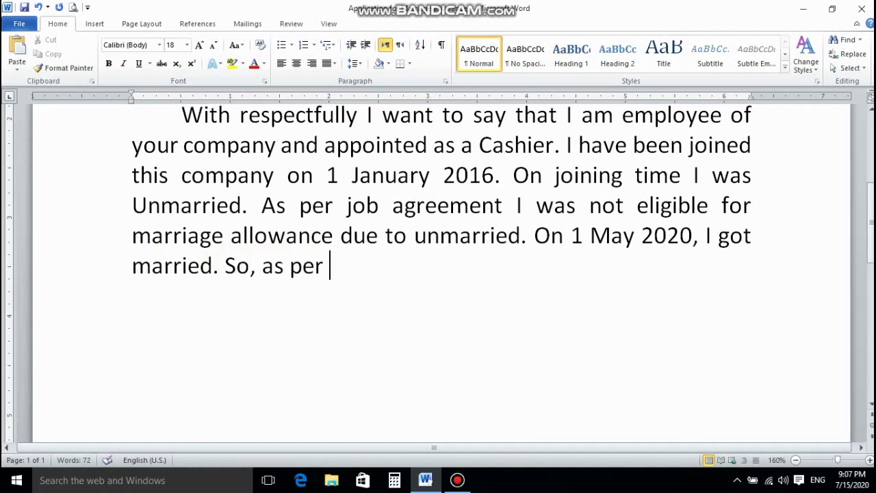
text(compa)
text( p)
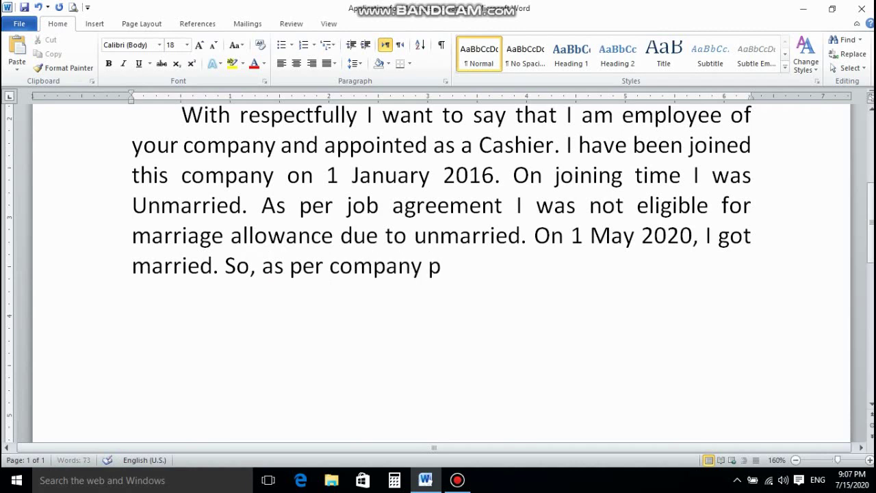
text(olicy)
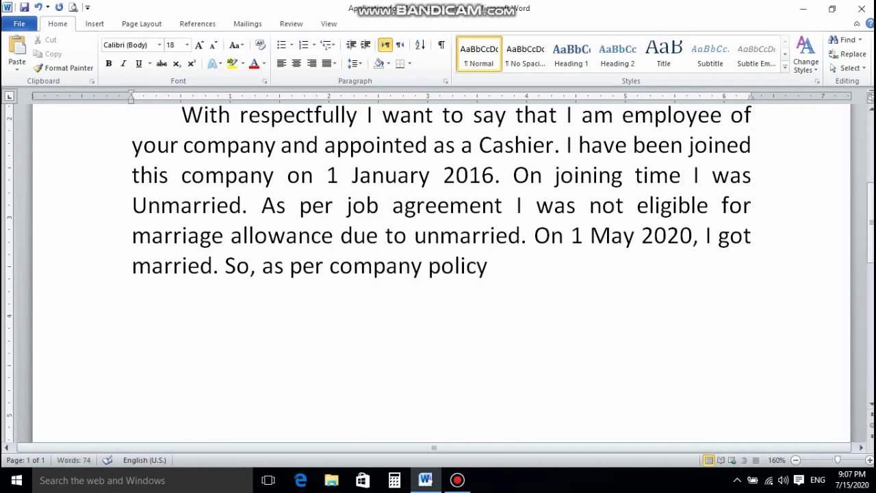
text( I am )
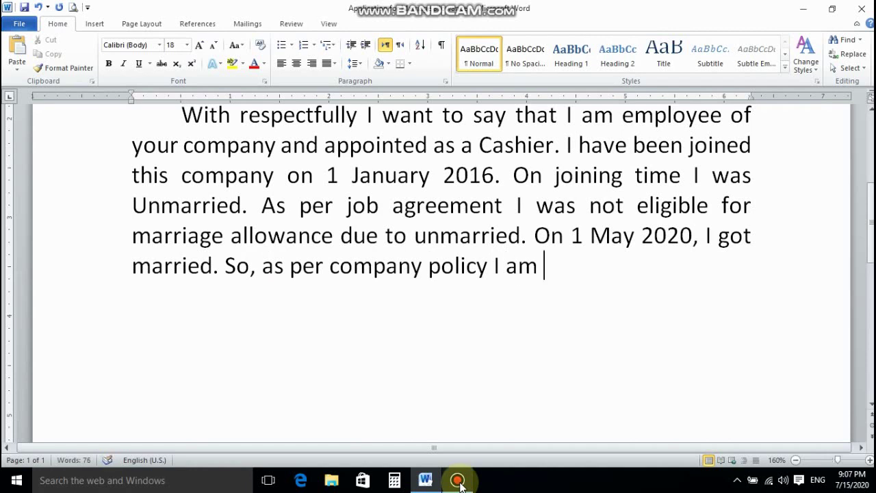
text(eligi)
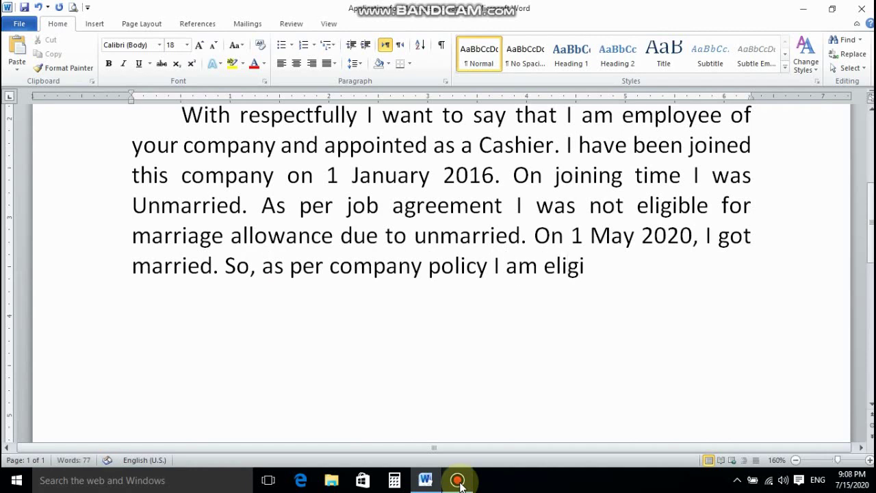
text(ble )
text(for marr)
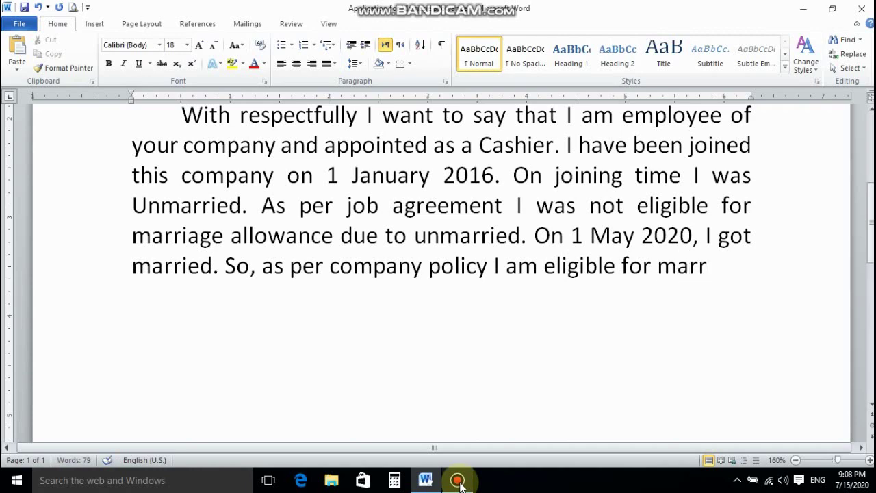
text(iage )
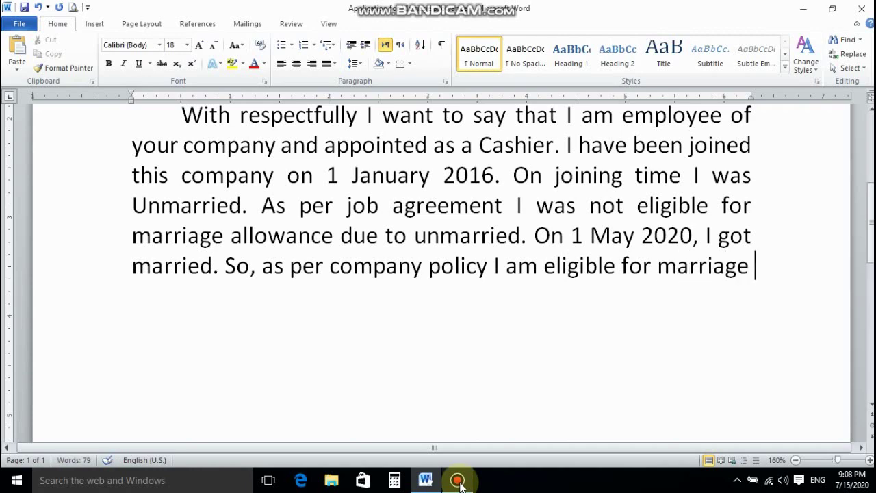
text(allowance)
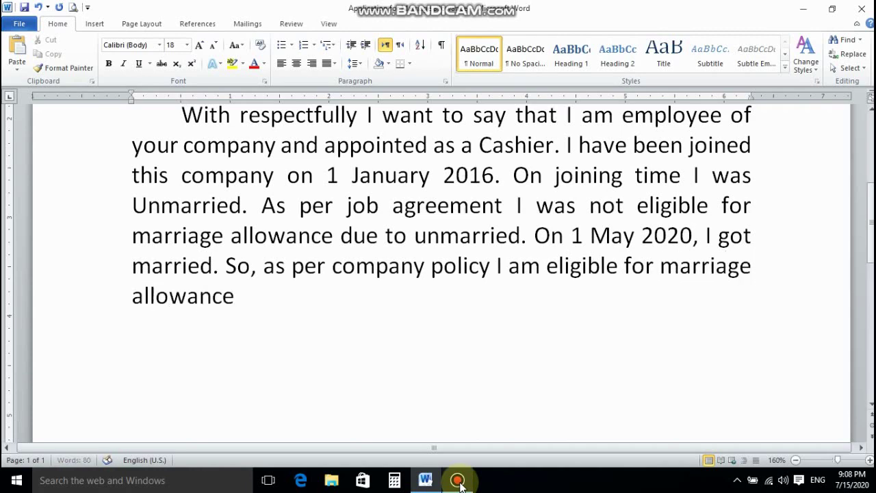
text(.)
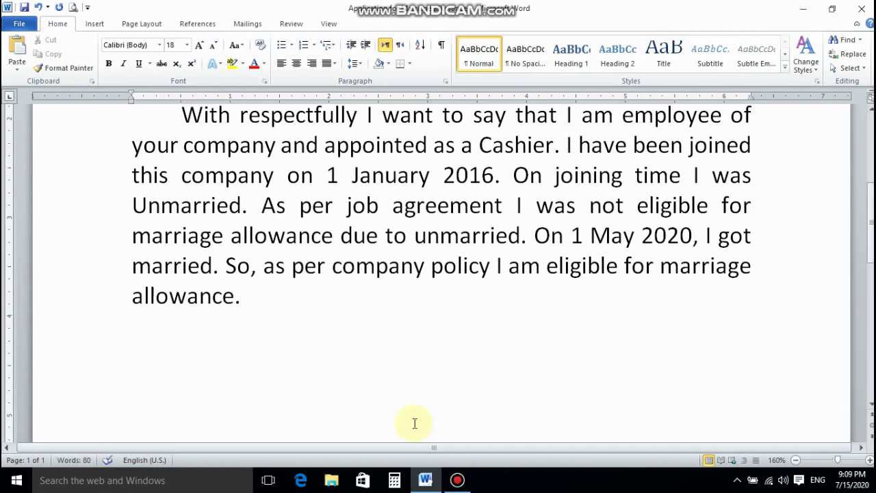
- Write an indented closing paragraph requesting the allowance, ending 'thankful to you for this kindness'
key(Return)
key(Tab)
text(The)
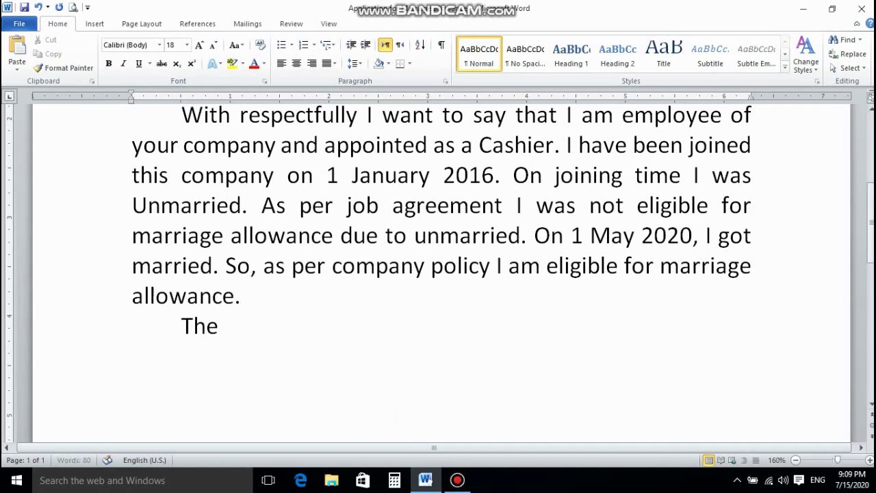
text(refore, )
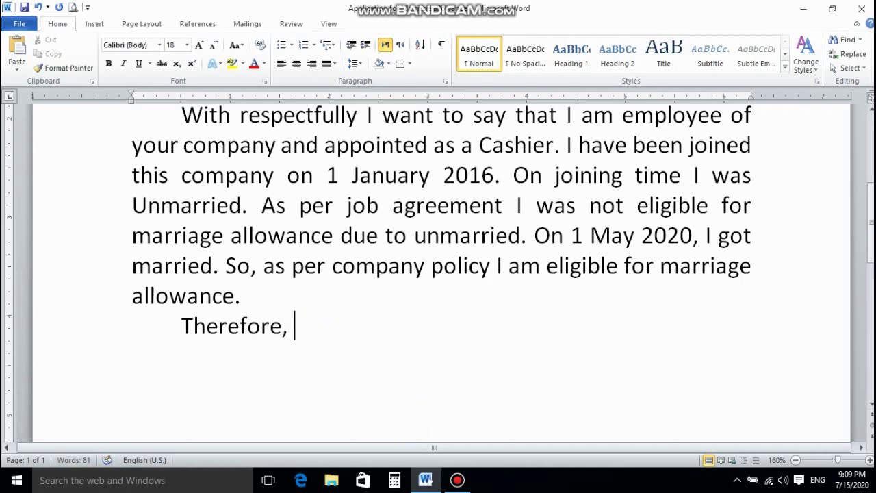
text(you )
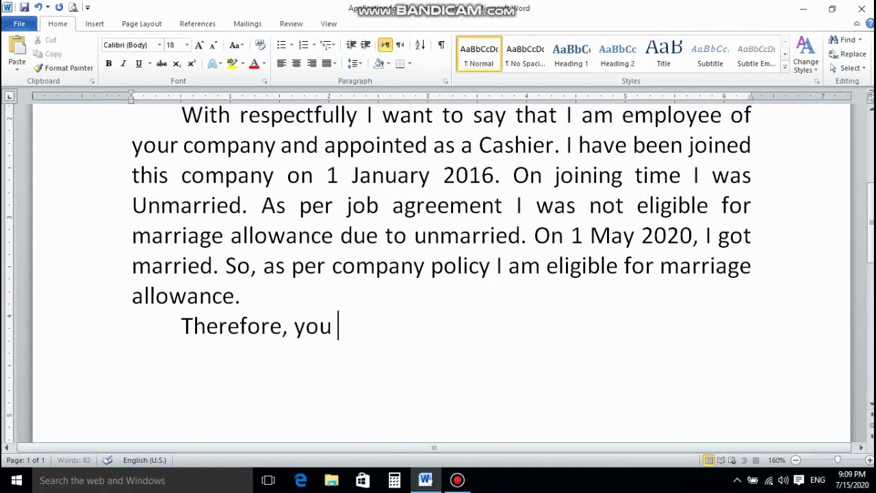
text(are h)
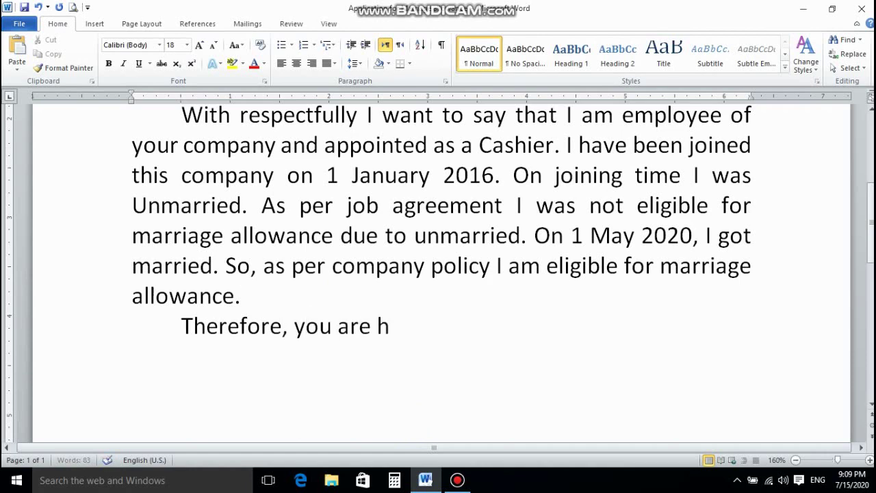
text(umbly)
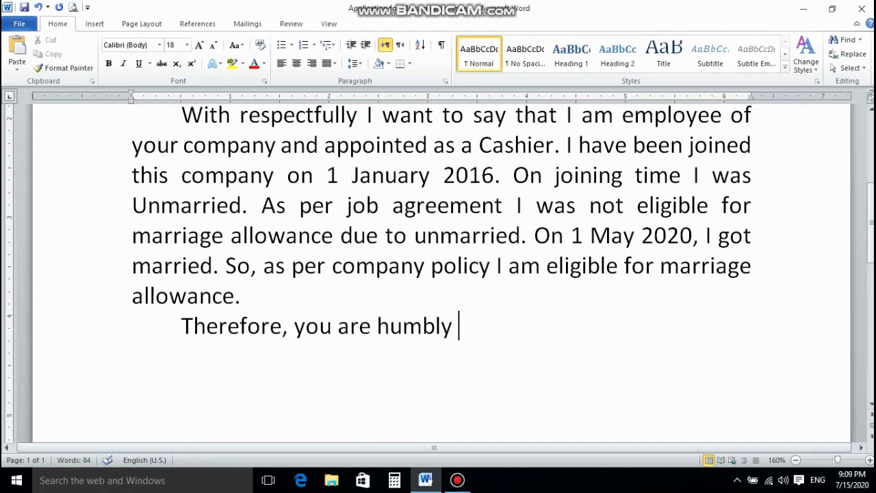
text( requ)
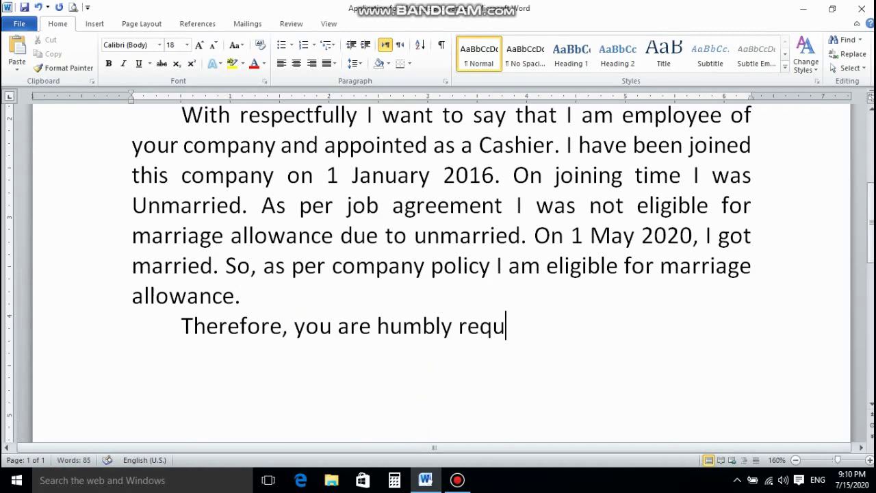
text(ested tha)
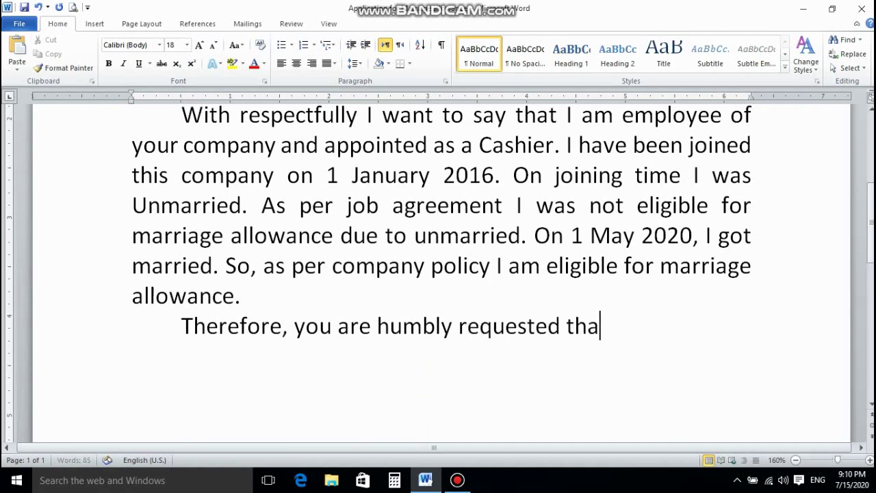
text(t in)
text(clude)
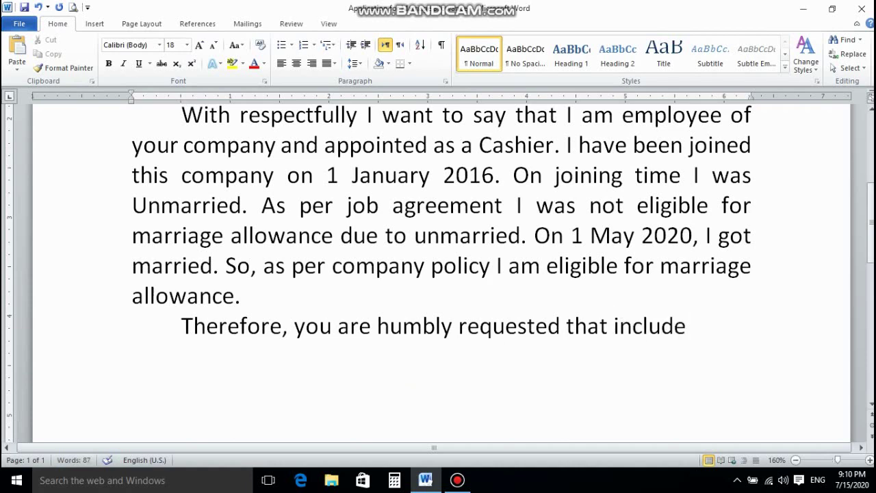
text( marriage)
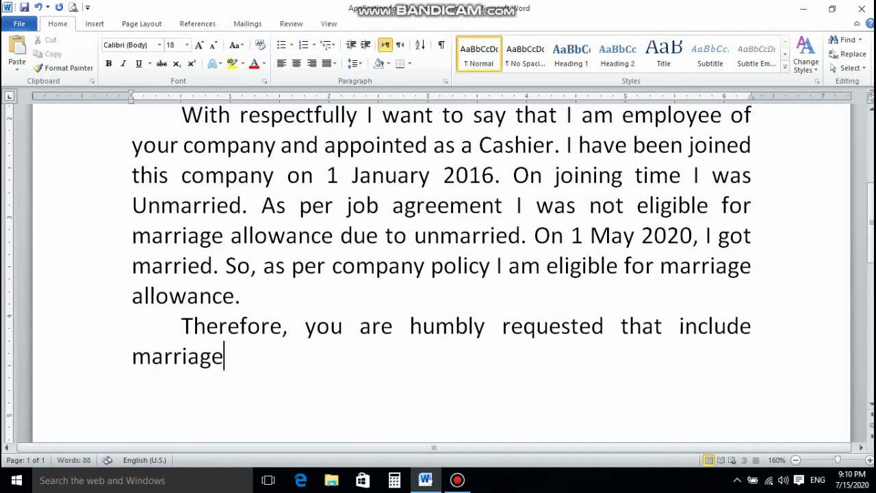
text( all)
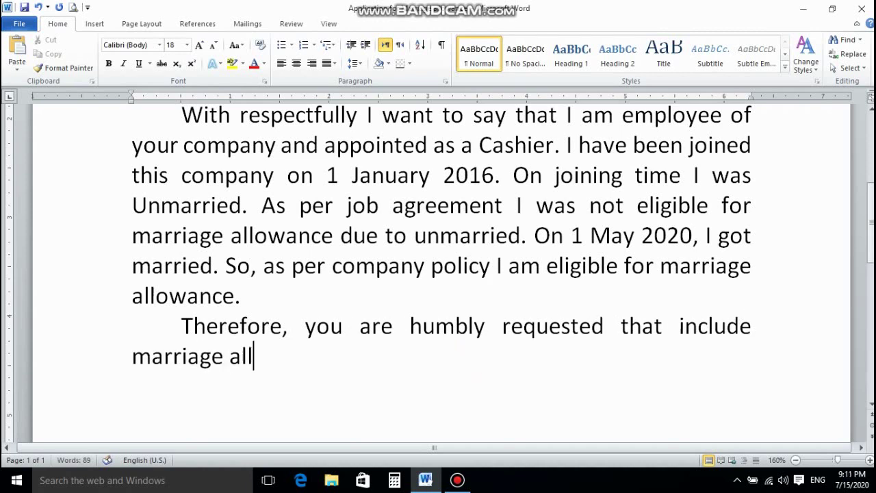
text(owance)
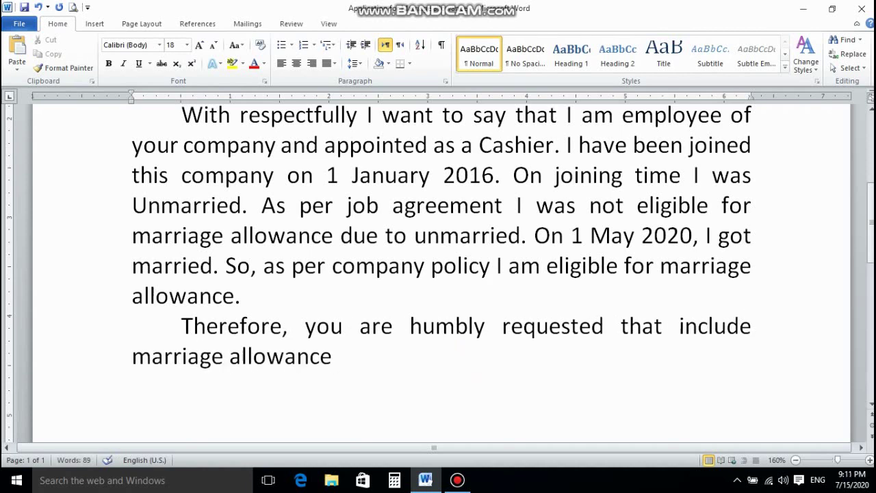
text( in my )
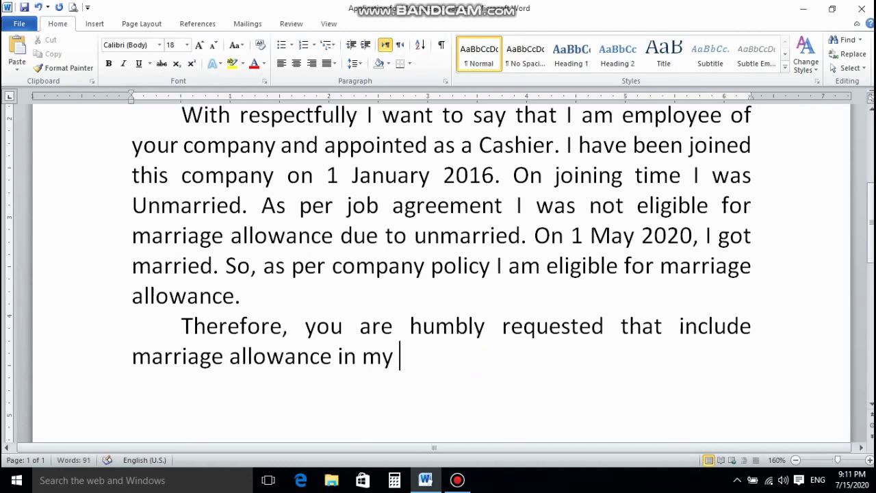
text(monthly)
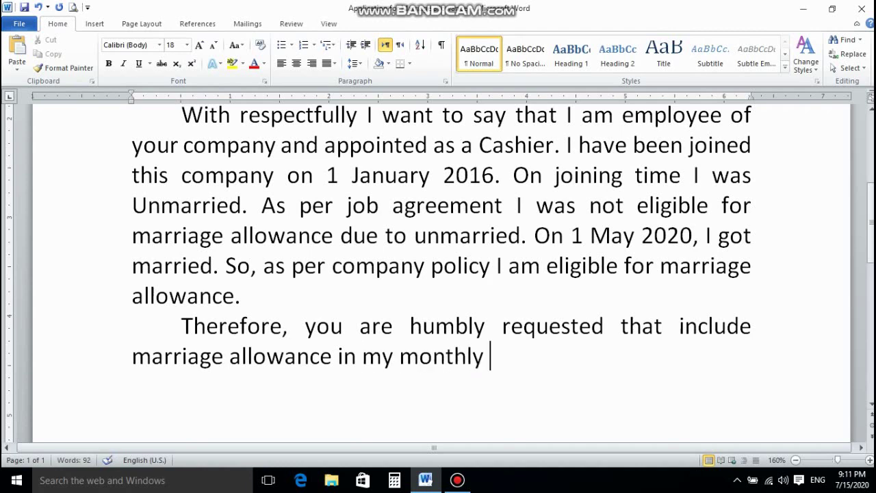
text(salary )
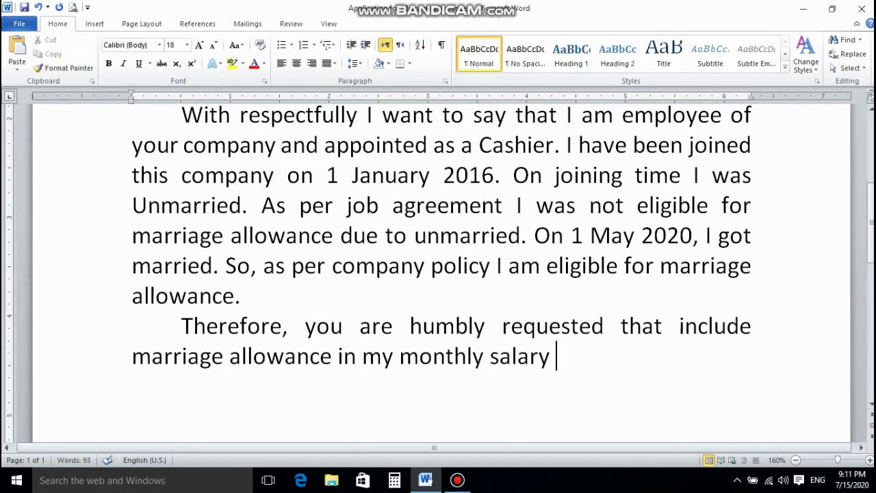
text(. )
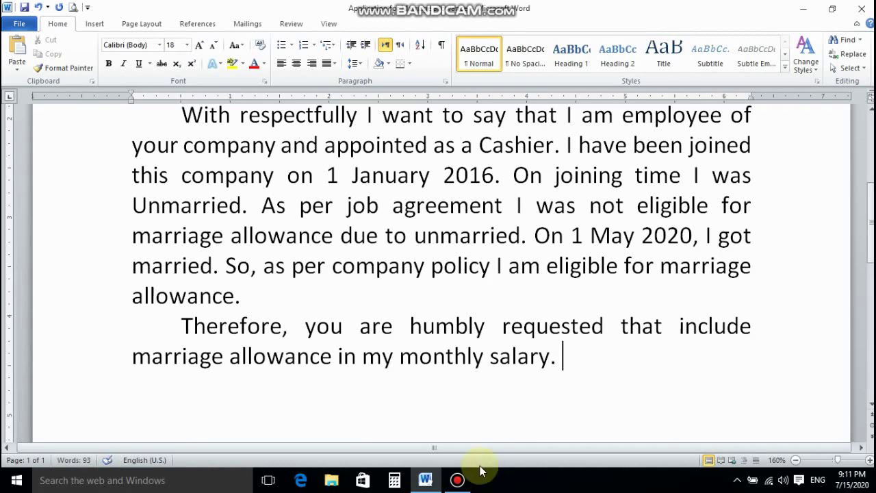
text(I will b)
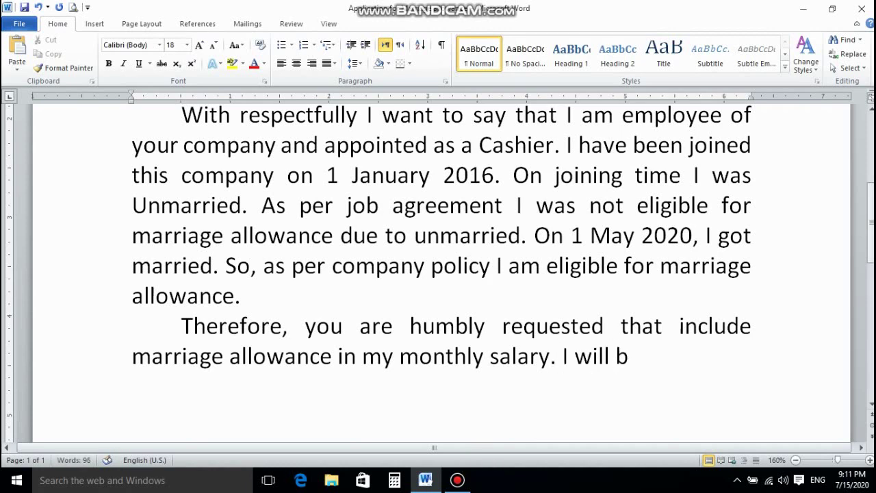
text(e thankful)
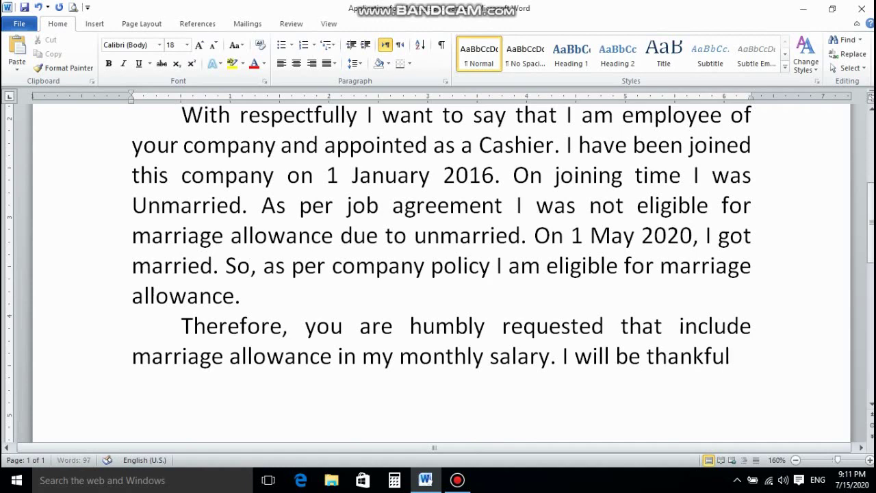
text( to you)
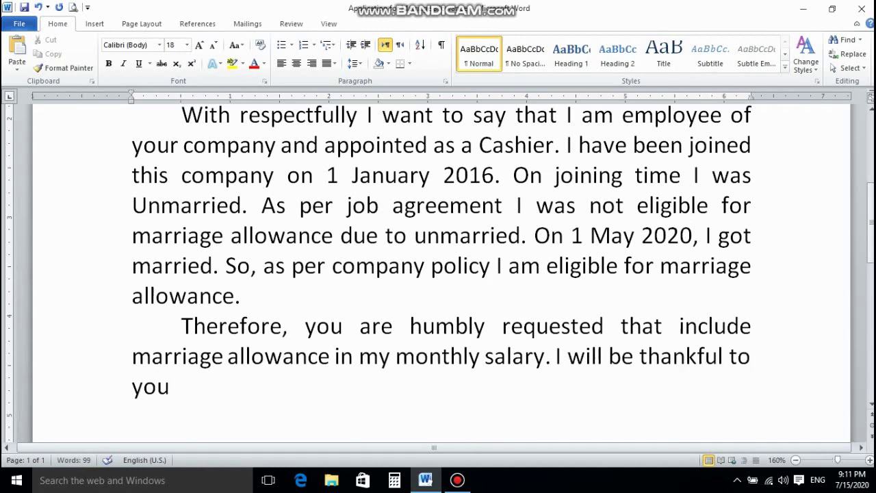
scroll(426, 372, down, 2)
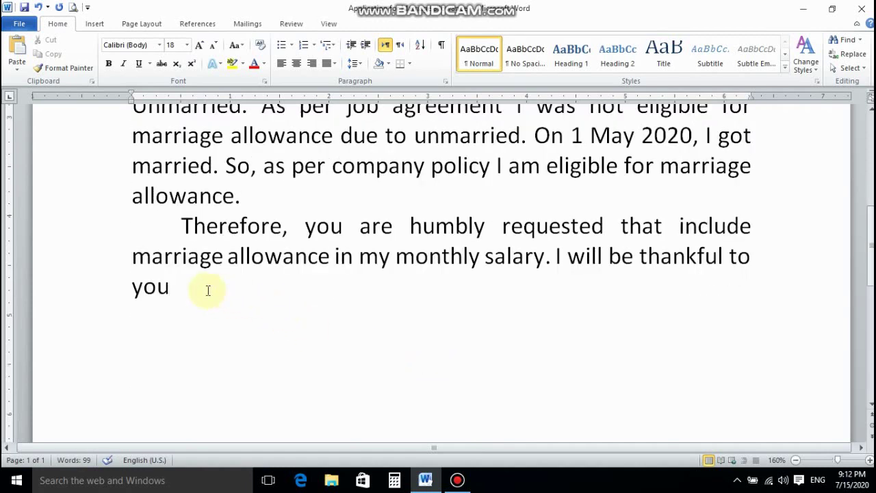
text(for )
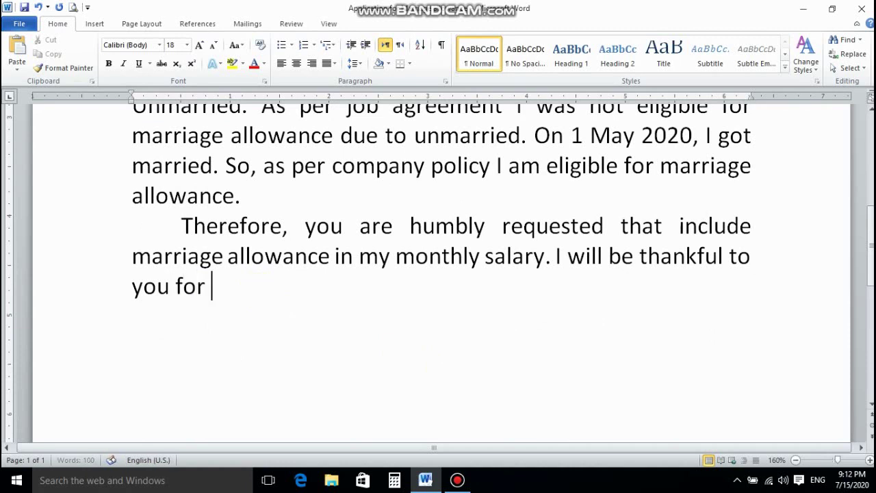
text(this kindne)
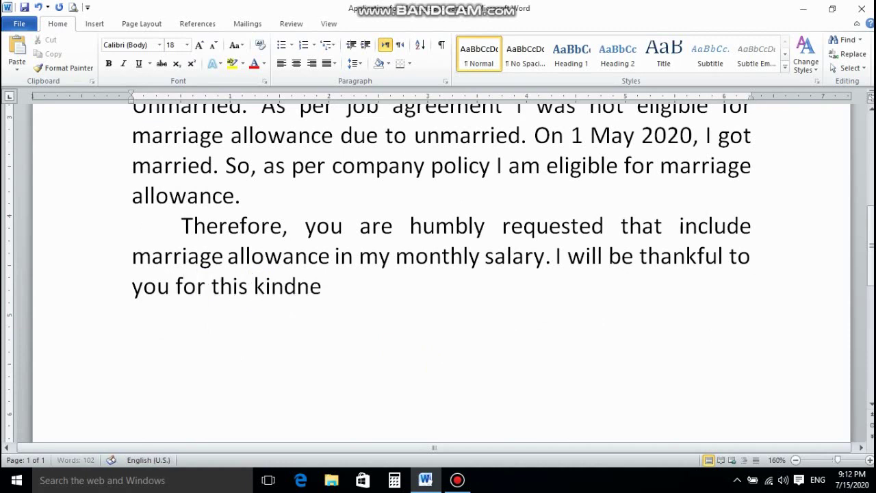
text(ss)
key(Return)
key(Return)
- Add a right-aligned 'Yours Sincerely', Cashier name, 'Signature with date______' line and phone number
click(311, 62)
text(Your)
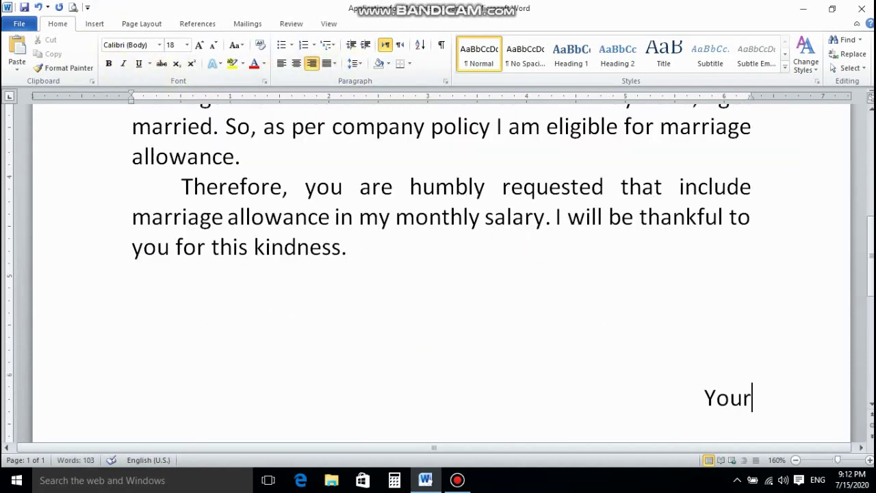
text(sSin)
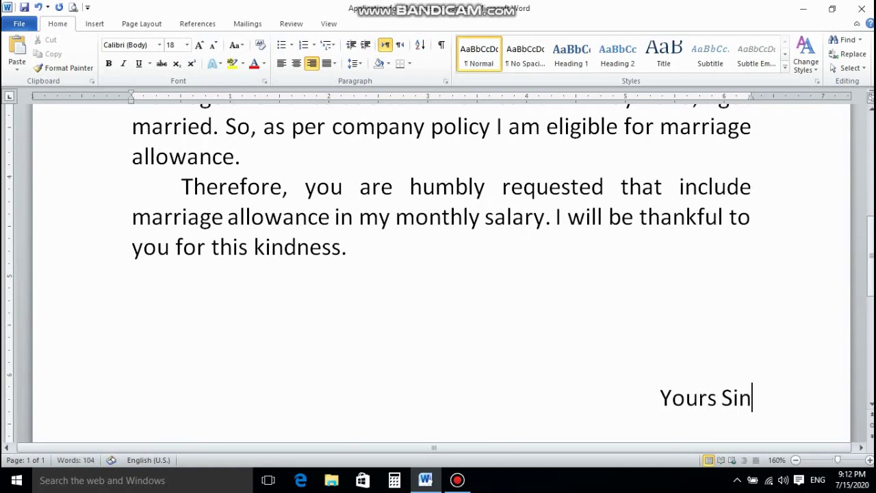
text(cere)
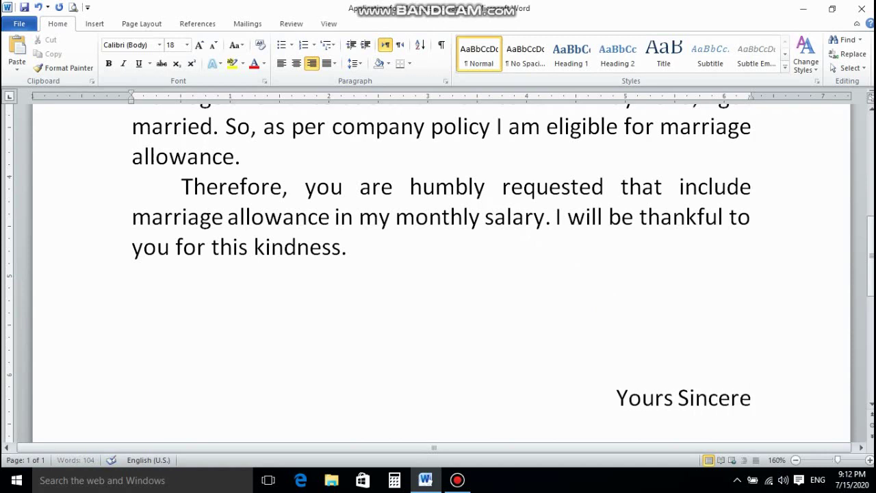
text(ly )
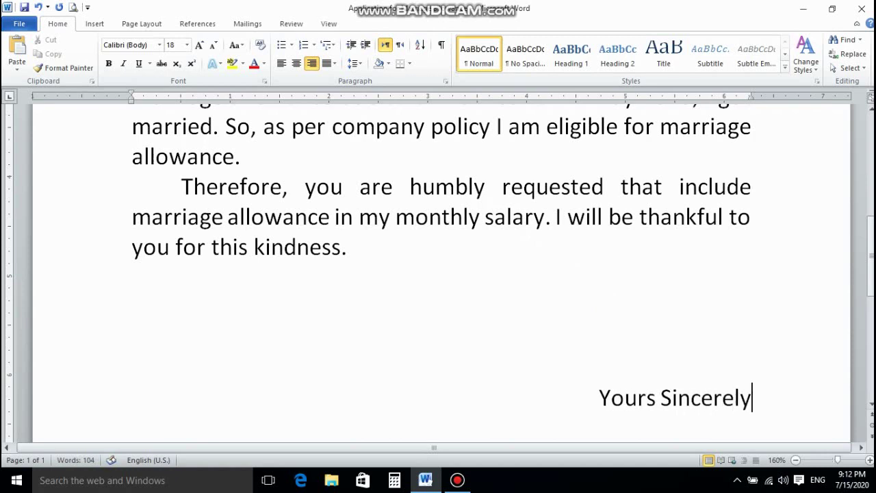
text(,)
text(Cash)
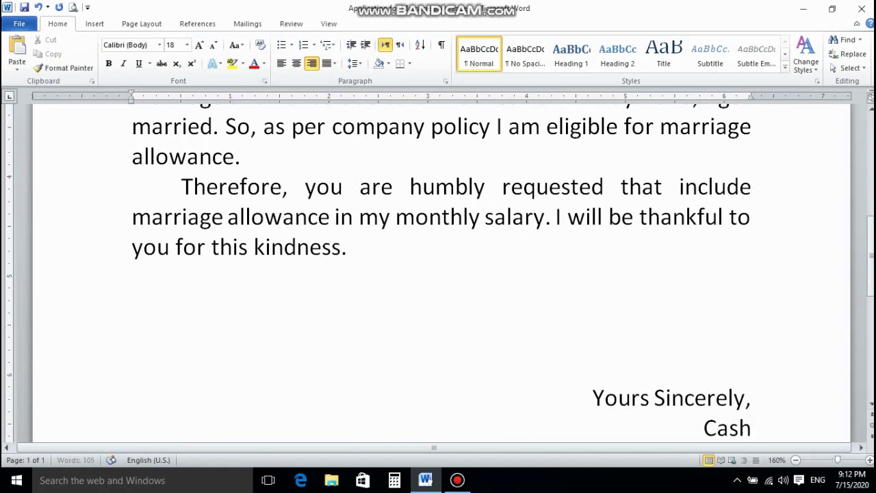
text(ier)
scroll(638, 268, down, 2)
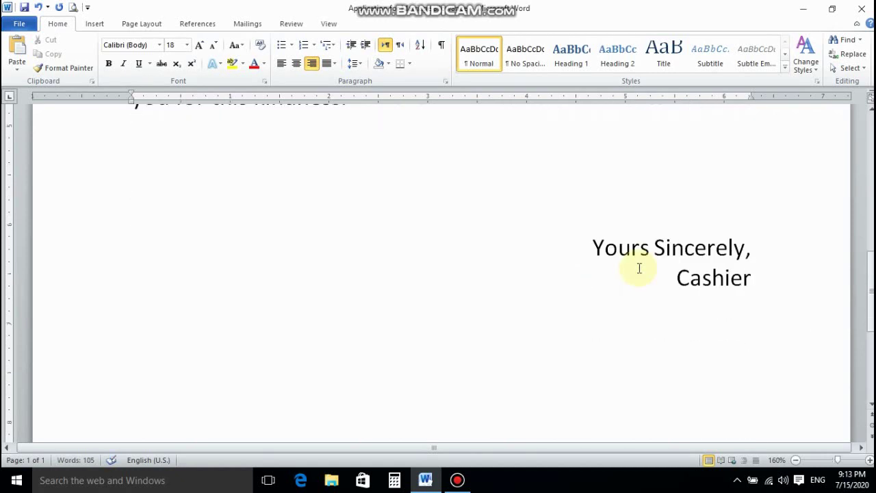
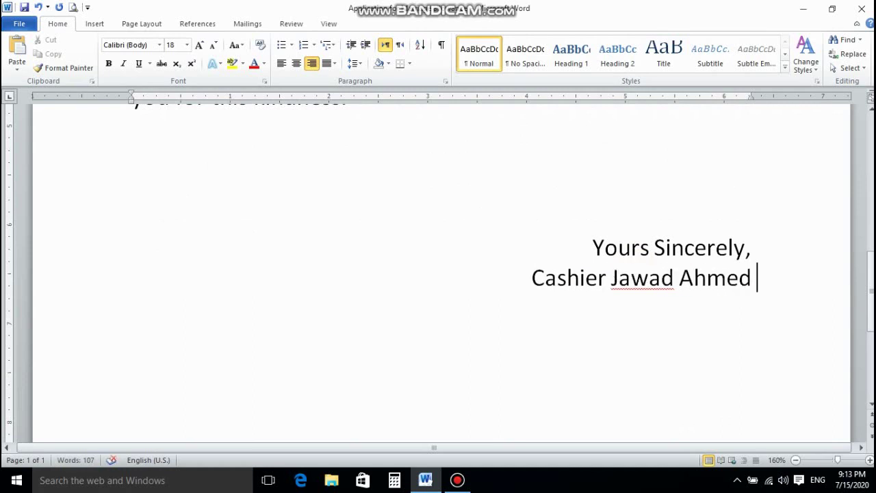
text(,)
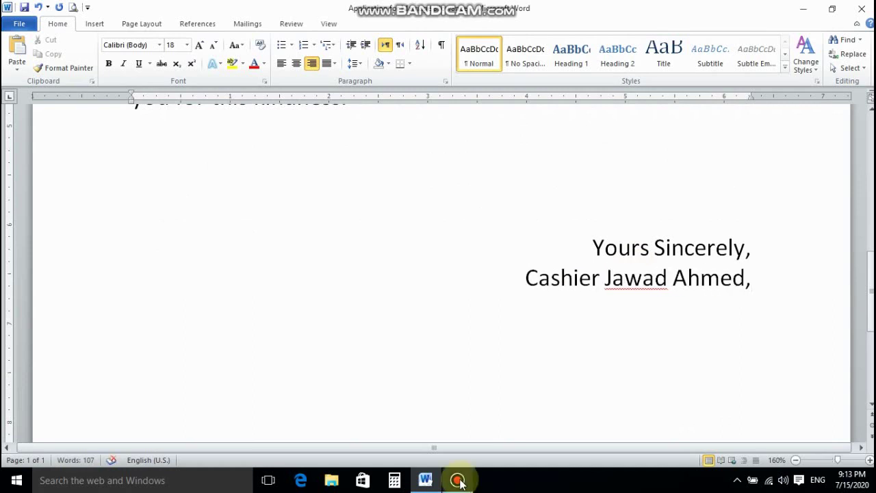
text(Si)
text(gnature wi)
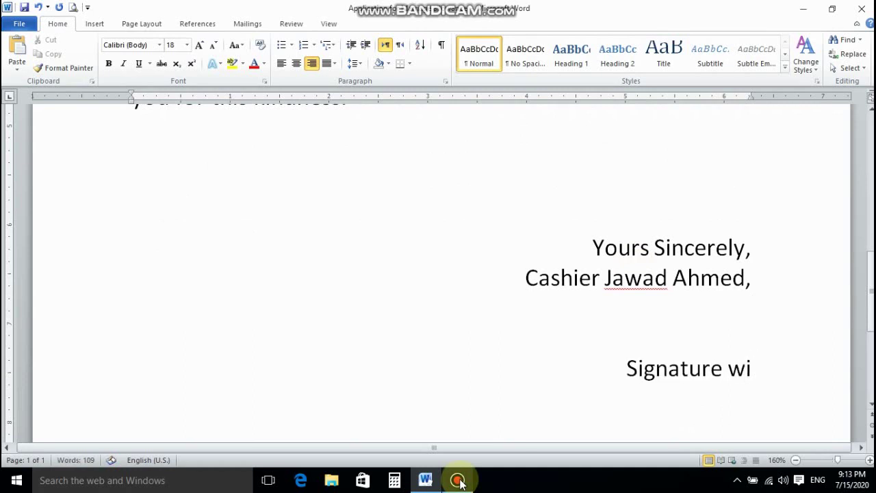
text(th date)
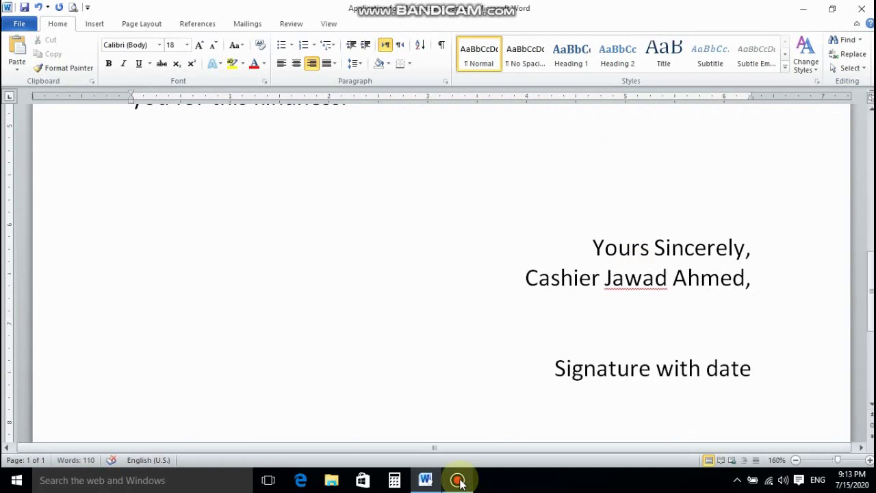
text(______________________)
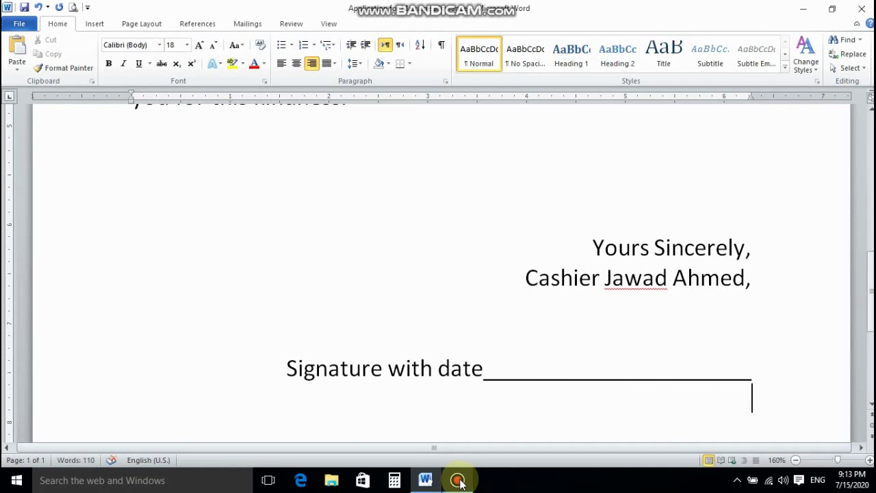
text(Phone)
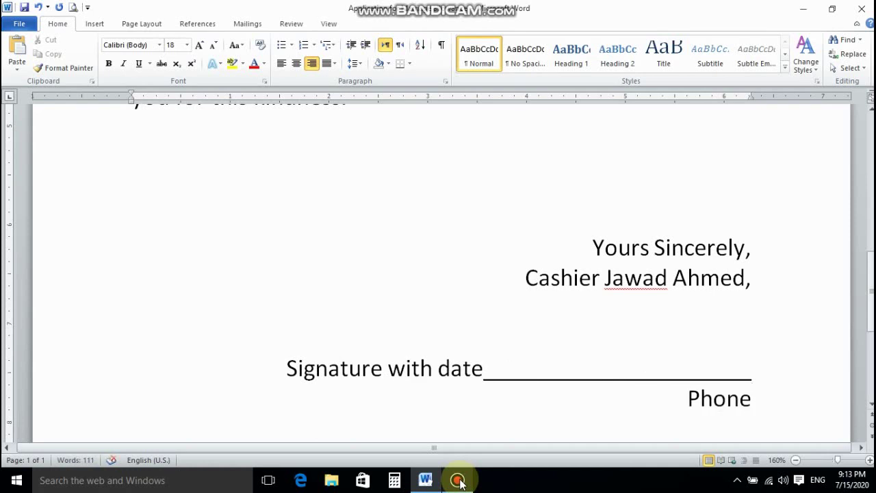
text( - 030)
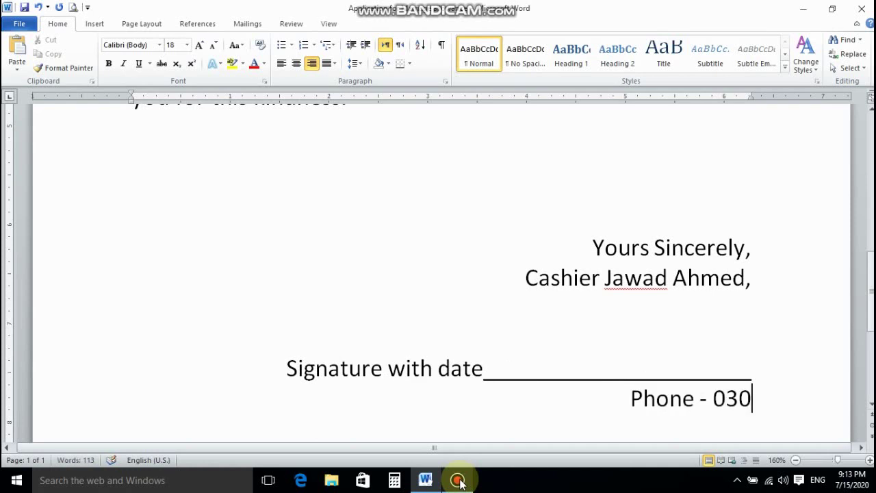
text(0-1234567)
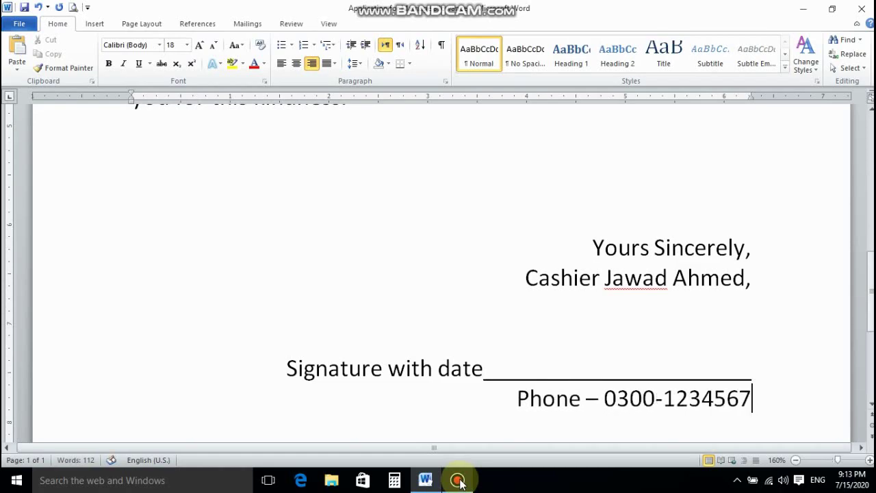
key(Return)
scroll(352, 356, up, 5)
click(352, 356)
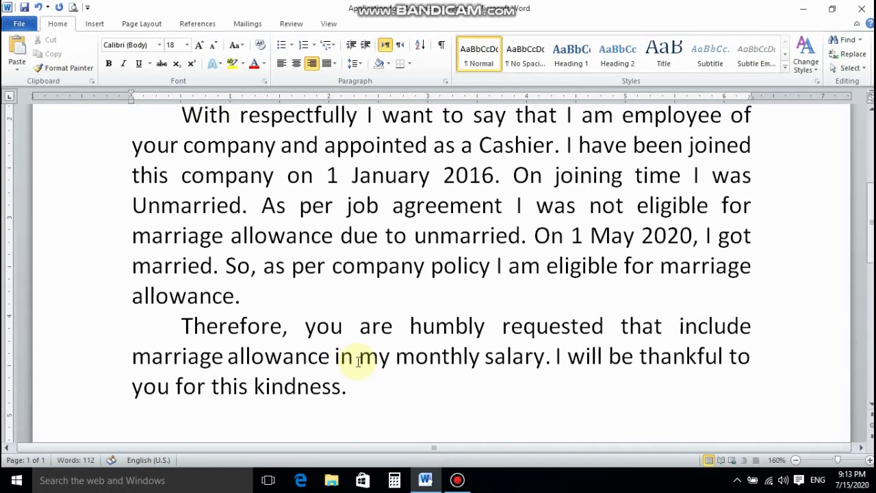
scroll(358, 349, up, 1)
scroll(352, 294, down, 2)
scroll(387, 284, up, 2)
scroll(386, 284, up, 4)
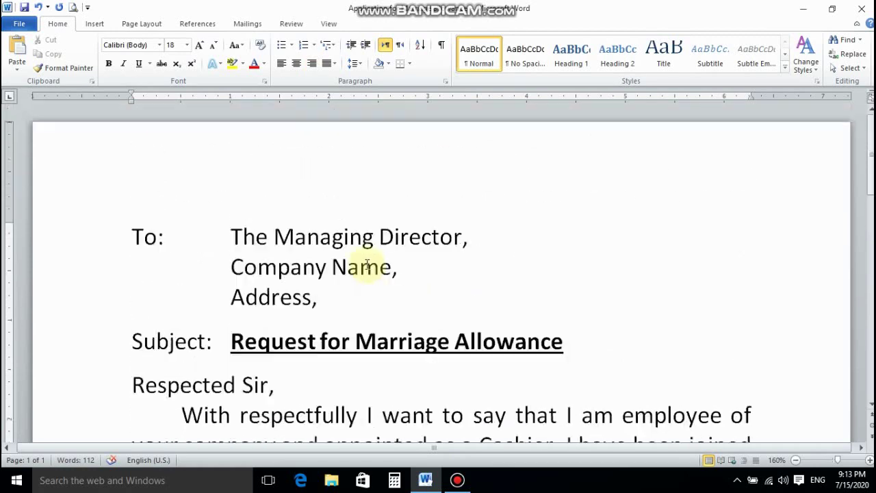
click(72, 7)
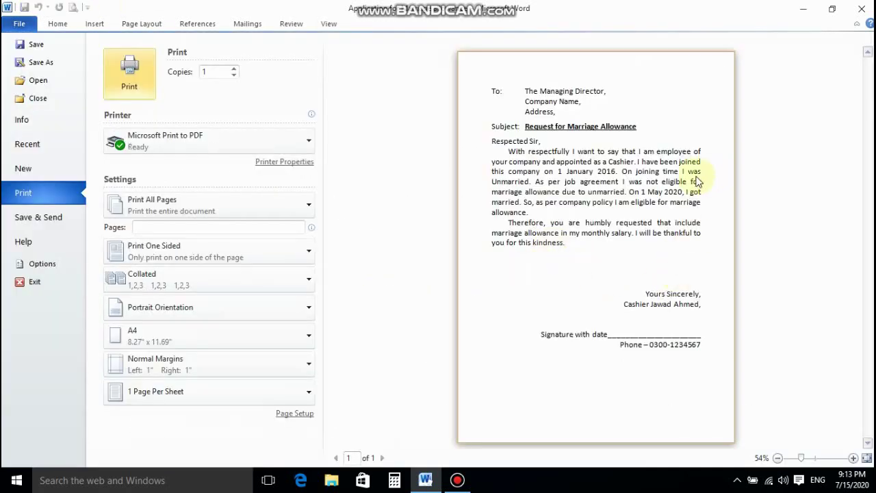
click(19, 23)
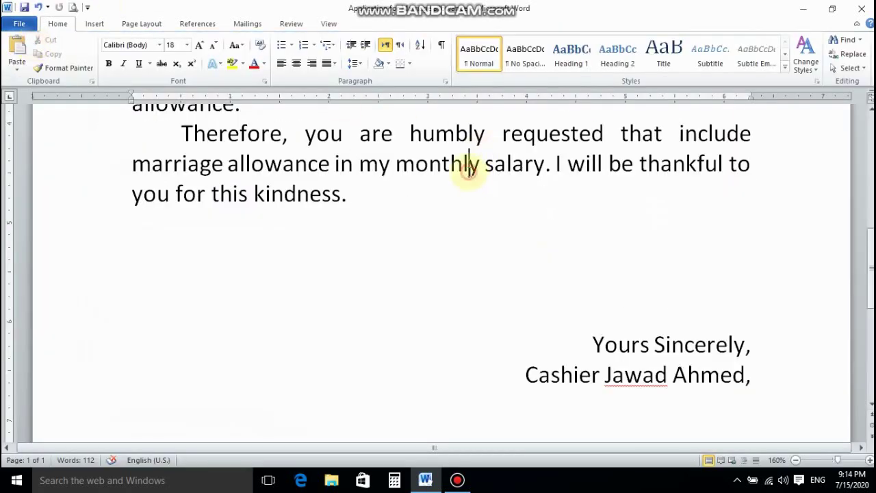